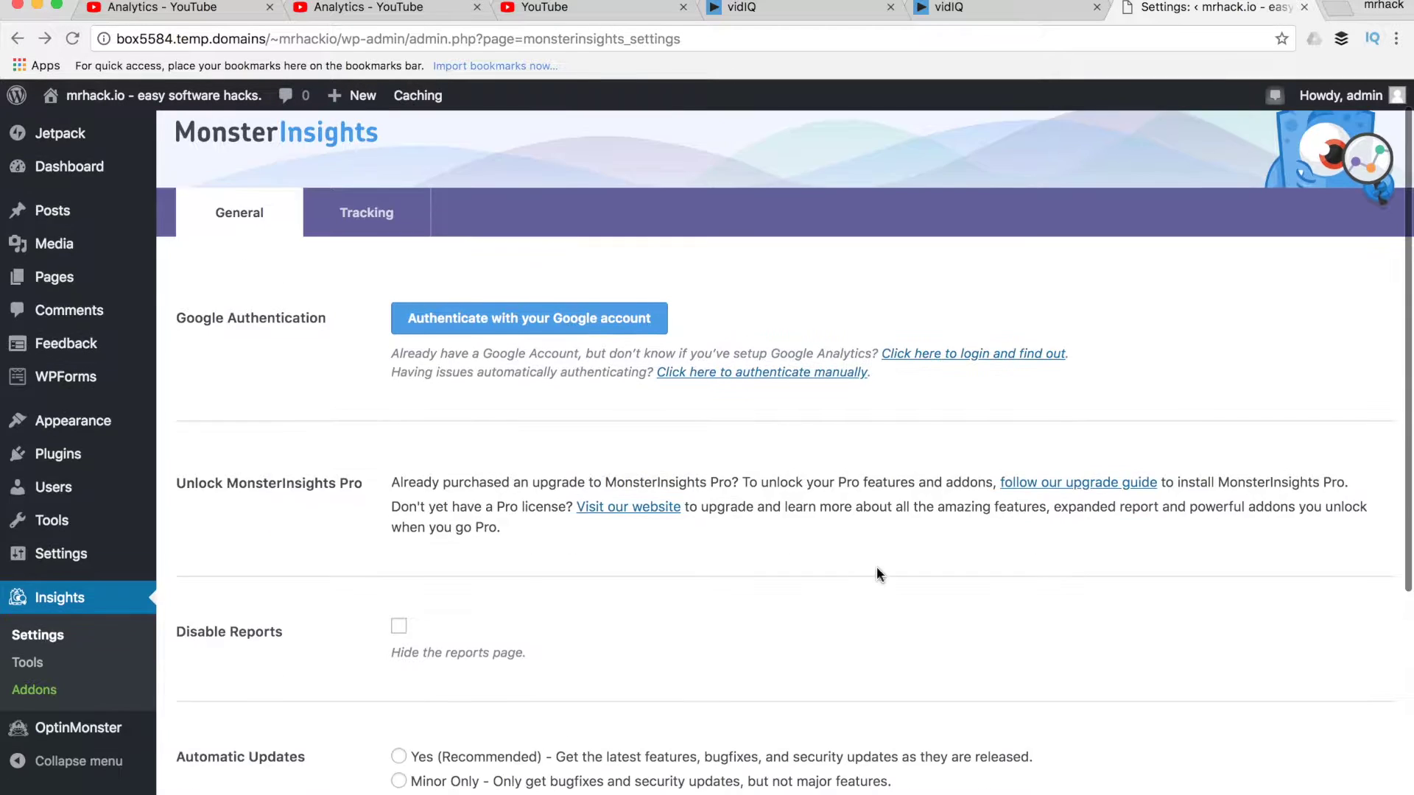
- Start Google account authentication from the MonsterInsights General settings tab
{"action": "scroll", "coordinate": [877, 568], "scroll_direction": "up", "scroll_amount": 3}
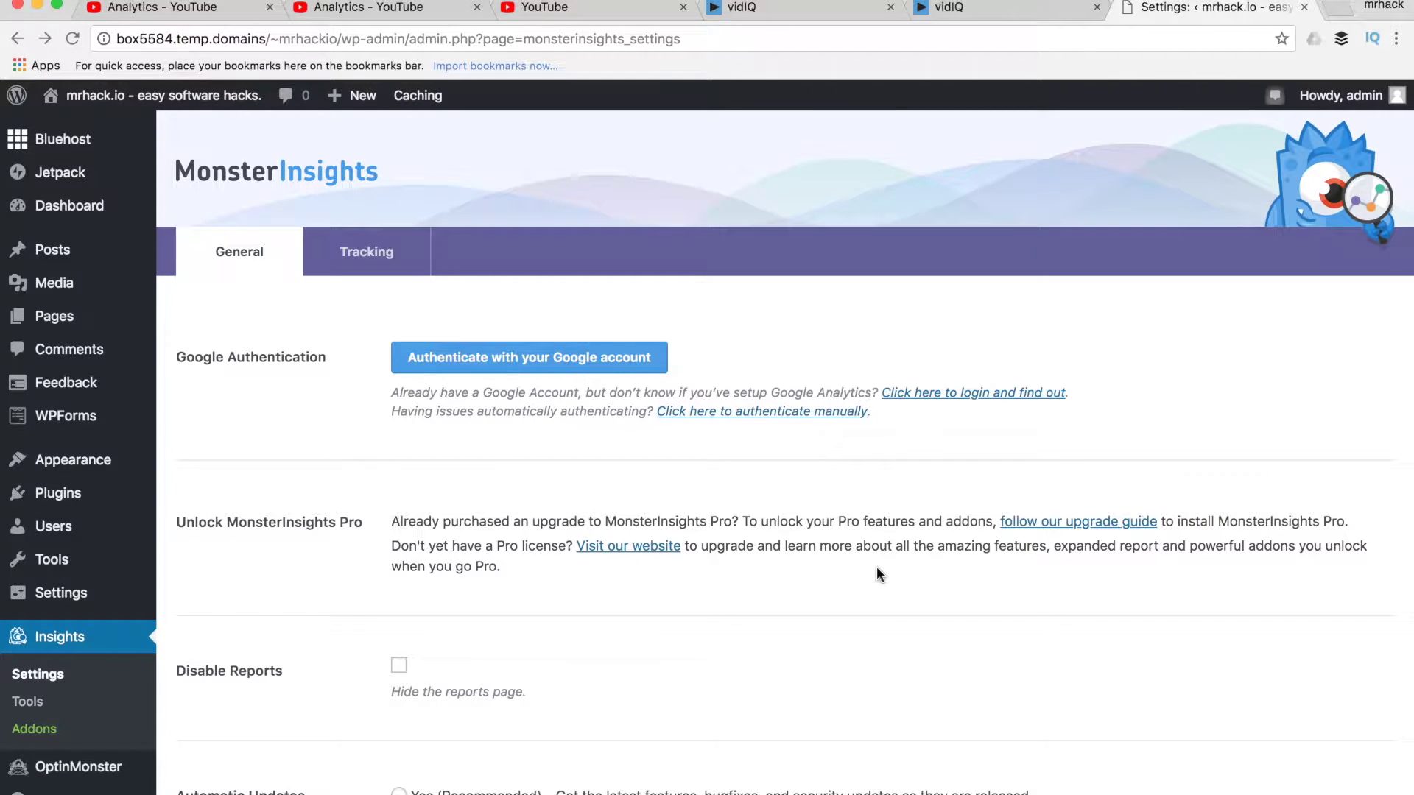
{"action": "scroll", "coordinate": [876, 568], "scroll_direction": "down", "scroll_amount": 2}
{"action": "scroll", "coordinate": [876, 569], "scroll_direction": "up", "scroll_amount": 2}
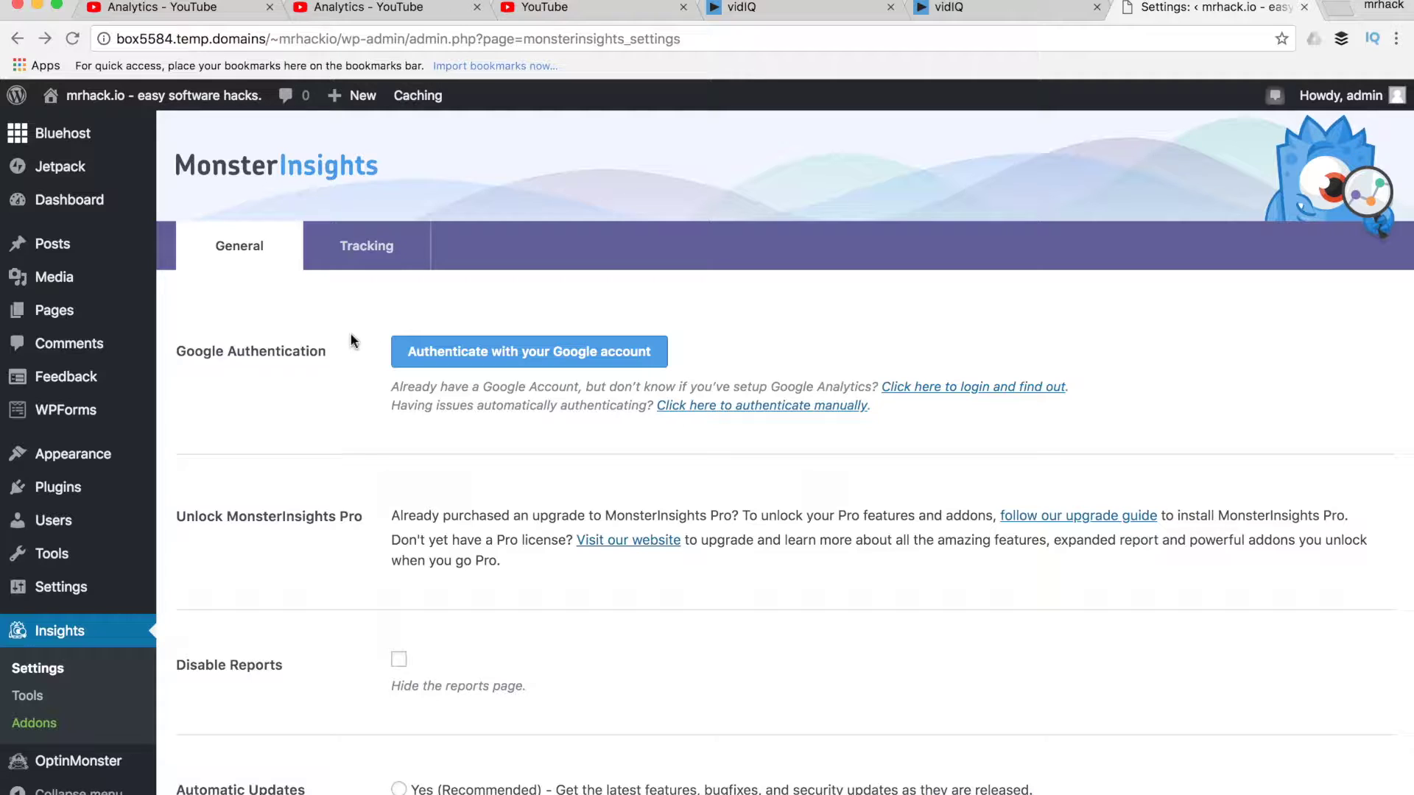
{"action": "left_click", "coordinate": [455, 354]}
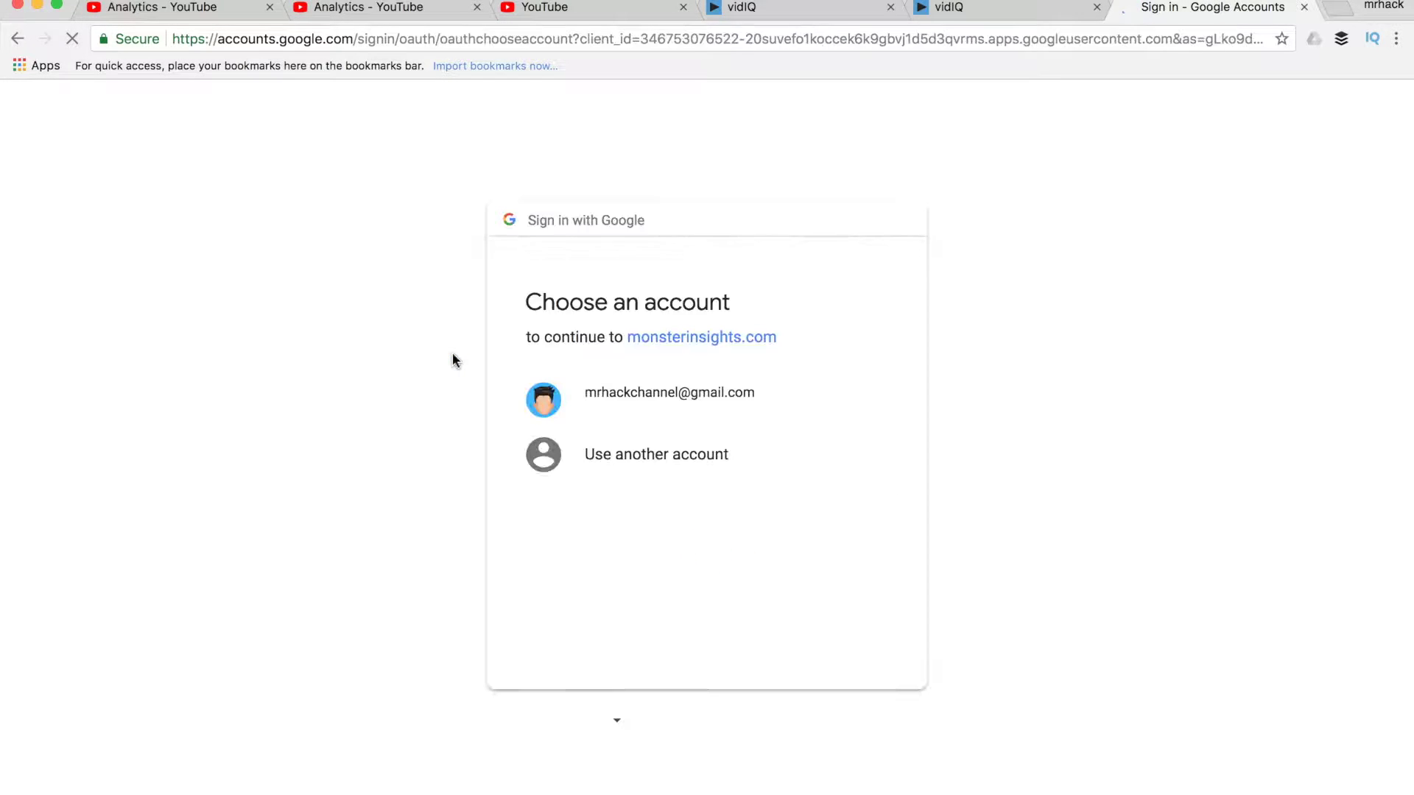
- Choose the Google account, grant MonsterInsights access, then switch to the new Analytics sign-up tab
{"action": "left_click", "coordinate": [652, 405]}
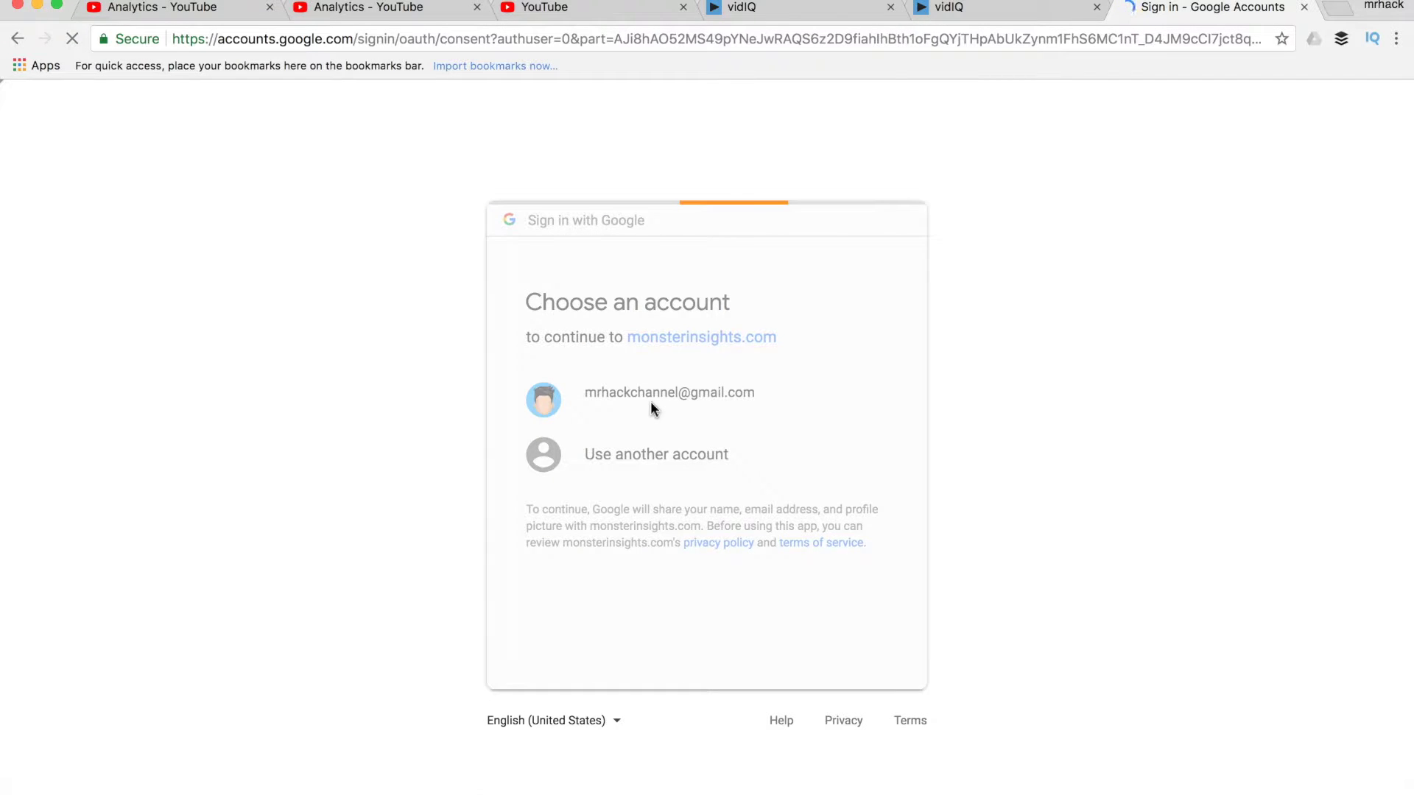
{"action": "left_click", "coordinate": [839, 720]}
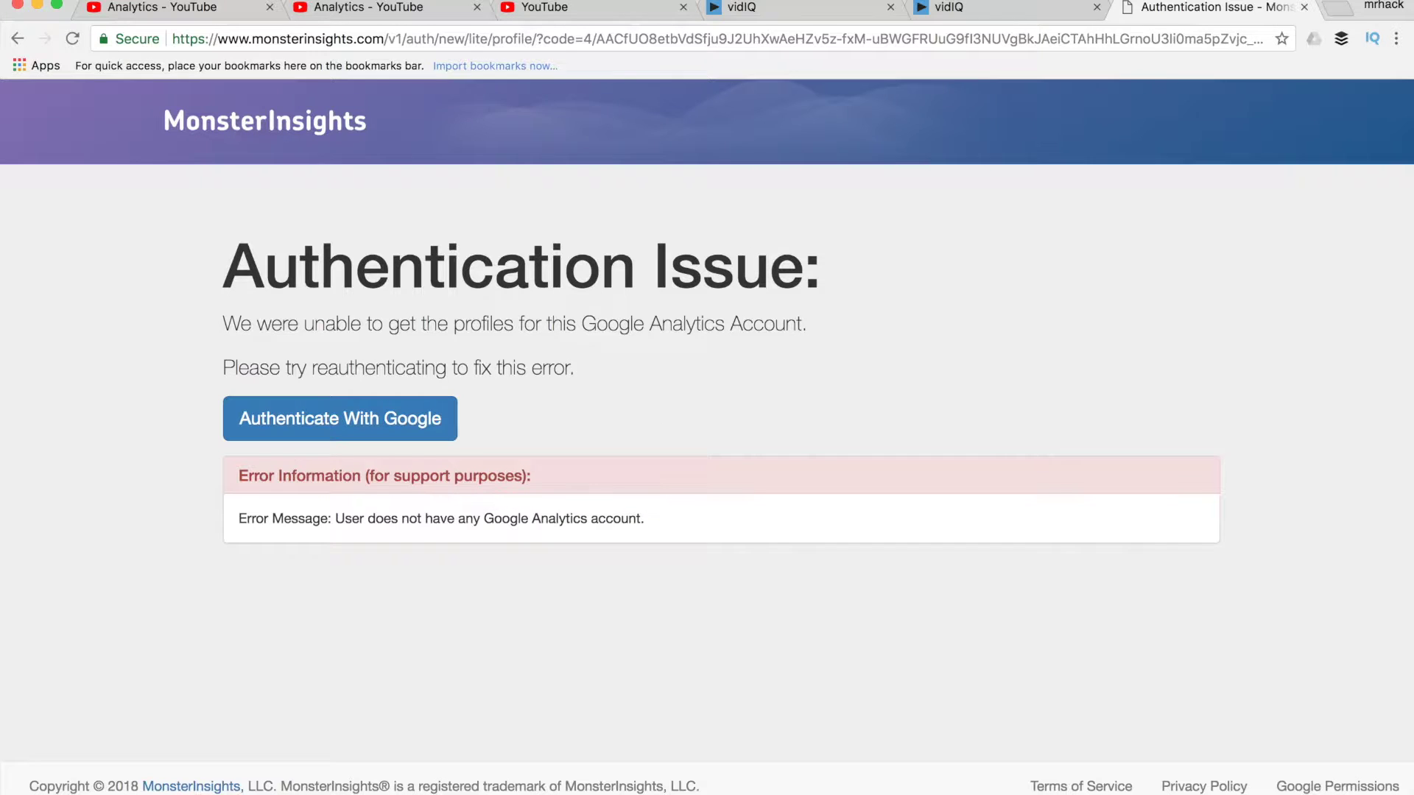
{"action": "left_click", "coordinate": [949, 2]}
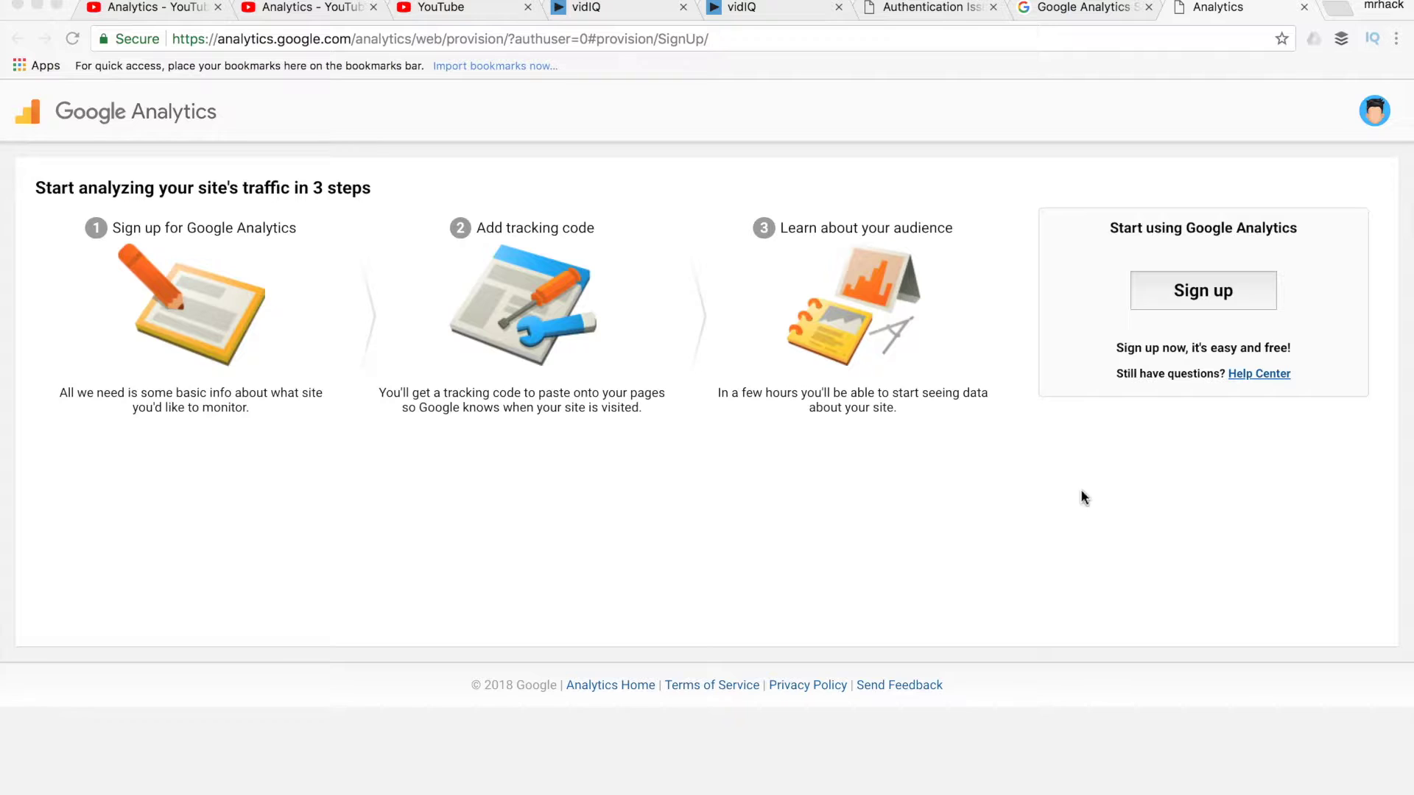
- Sign up for Google Analytics to get the New Account form for a website
{"action": "left_click", "coordinate": [700, 495]}
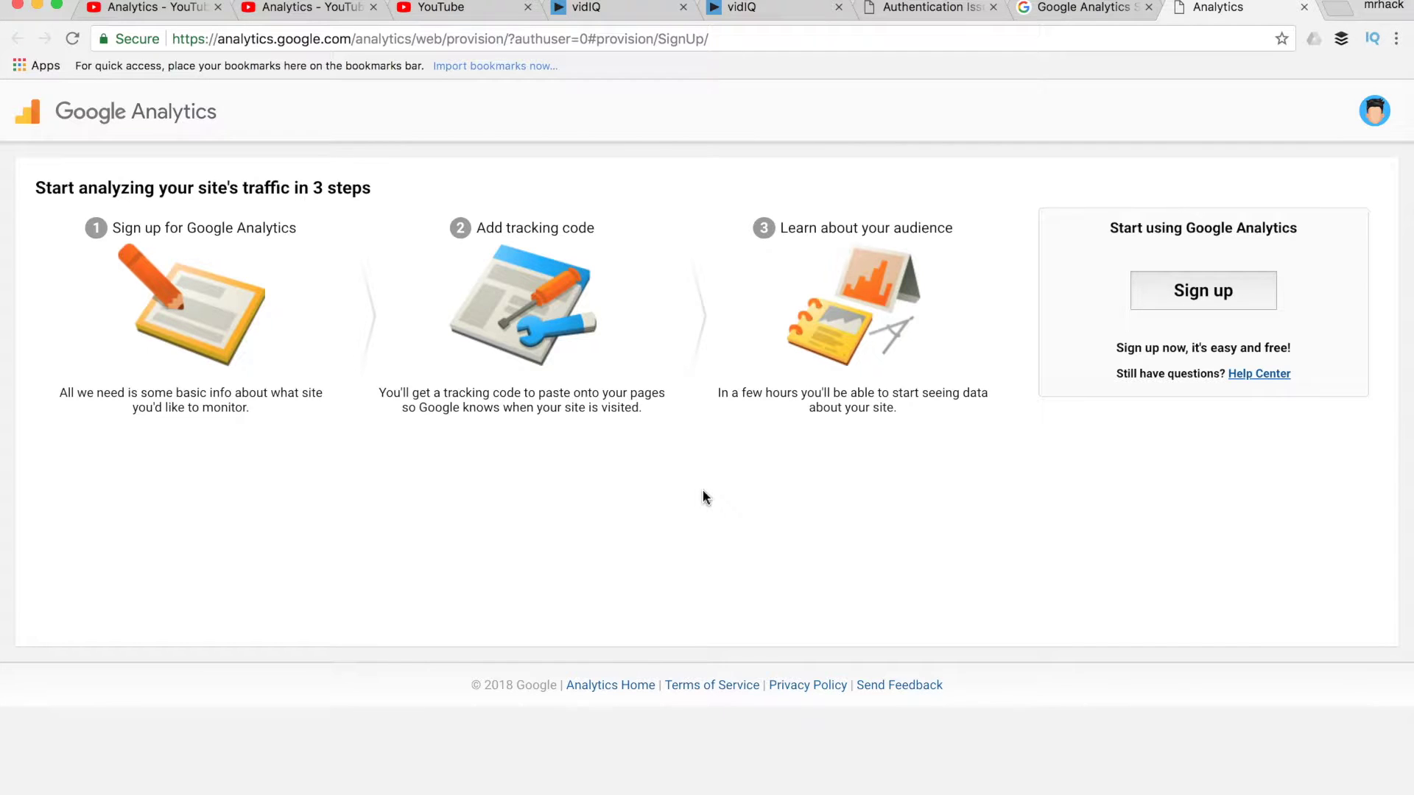
{"action": "left_click", "coordinate": [1183, 294]}
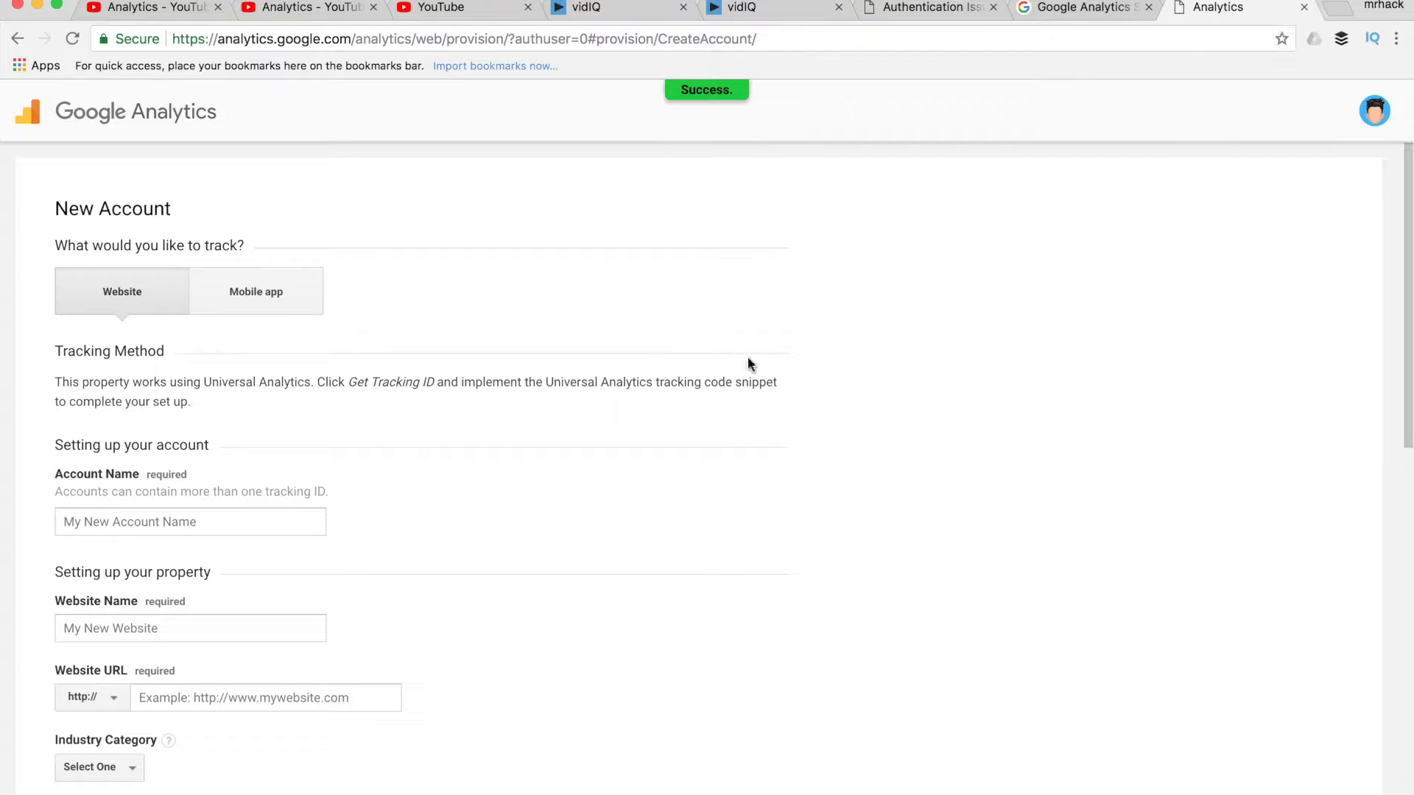
{"action": "scroll", "coordinate": [643, 395], "scroll_direction": "down", "scroll_amount": 3}
{"action": "scroll", "coordinate": [645, 402], "scroll_direction": "down", "scroll_amount": 1}
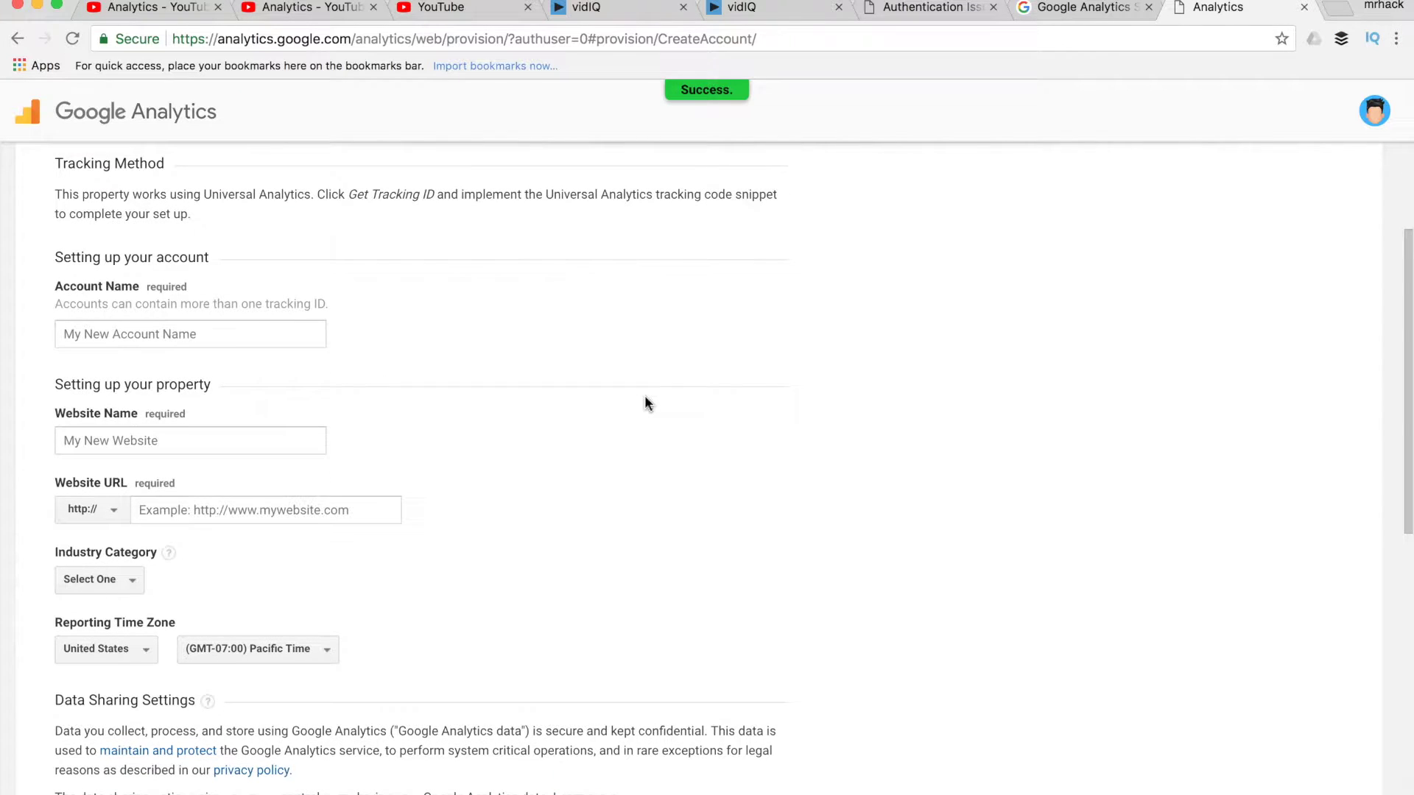
{"action": "left_click", "coordinate": [210, 513]}
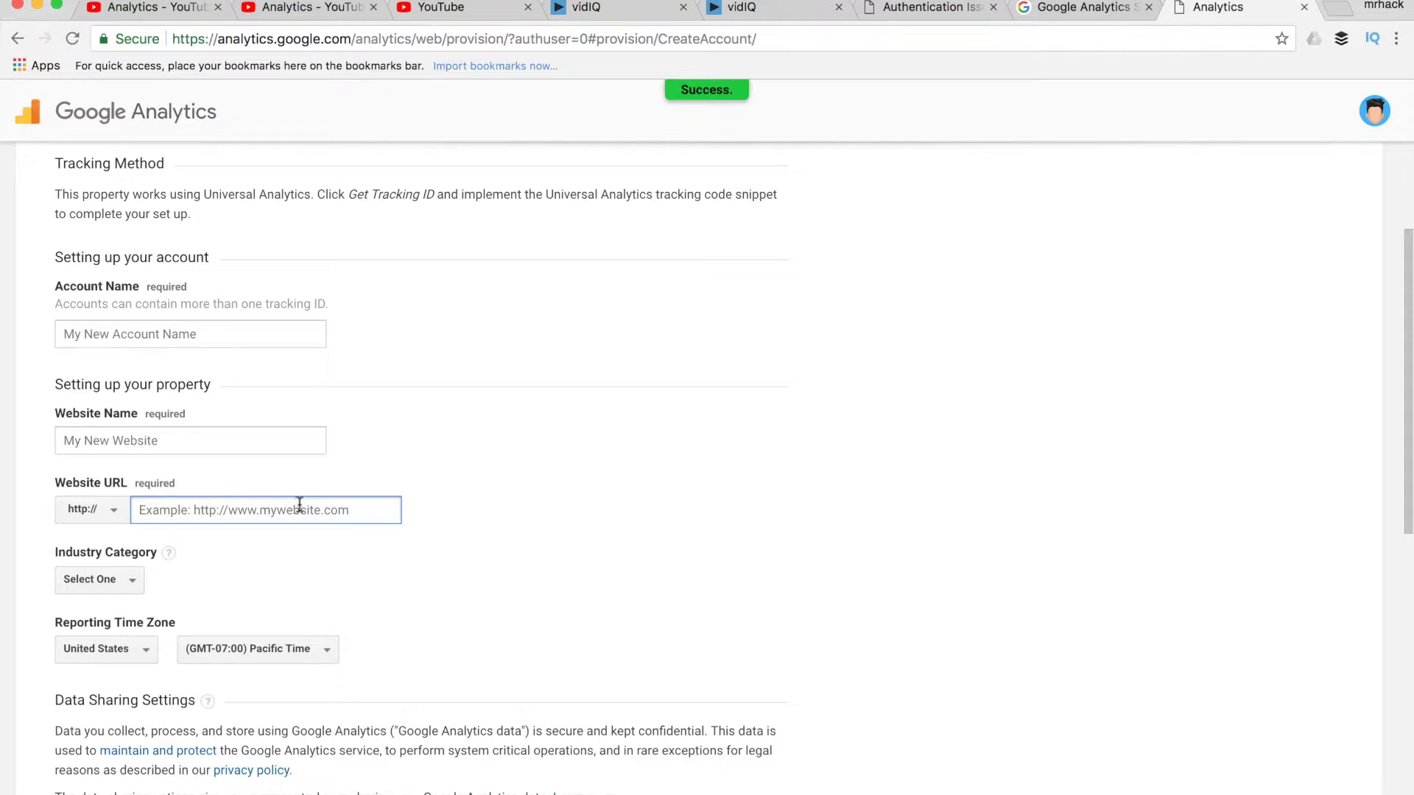
{"action": "type", "text": "www.mrhack.iuo"}
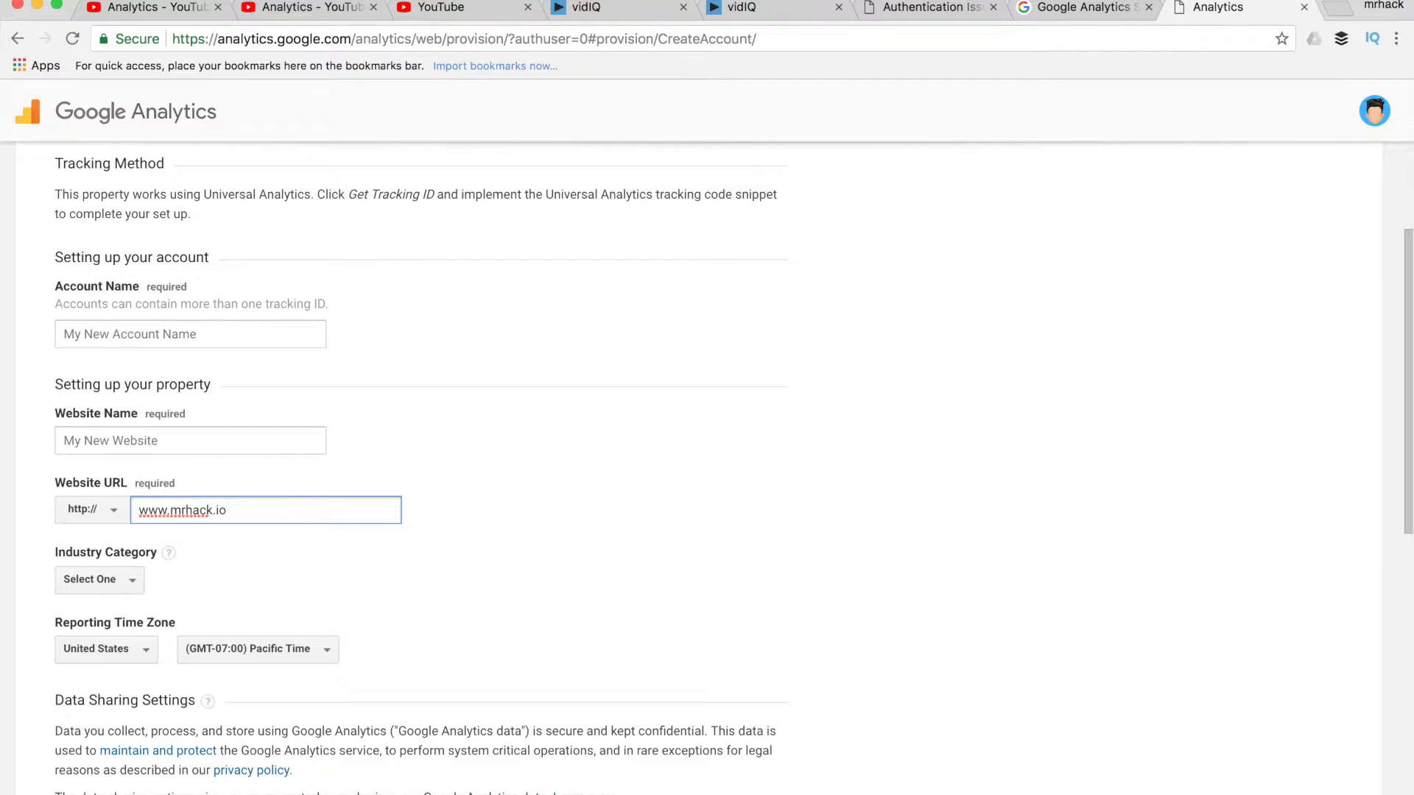
{"action": "left_click", "coordinate": [218, 330]}
{"action": "type", "text": "mrhackio"}
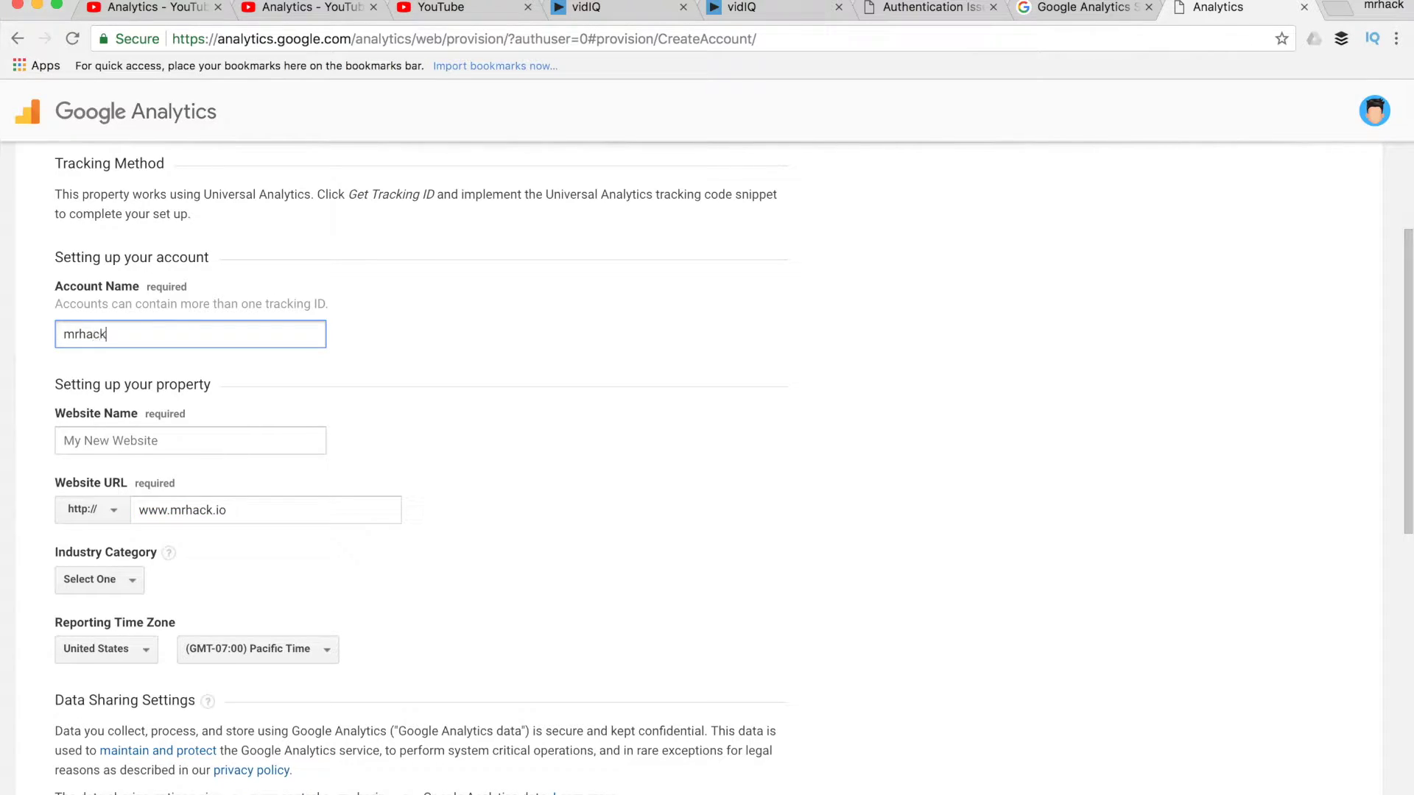
{"action": "left_click", "coordinate": [195, 439]}
{"action": "type", "text": "mrhack.io"}
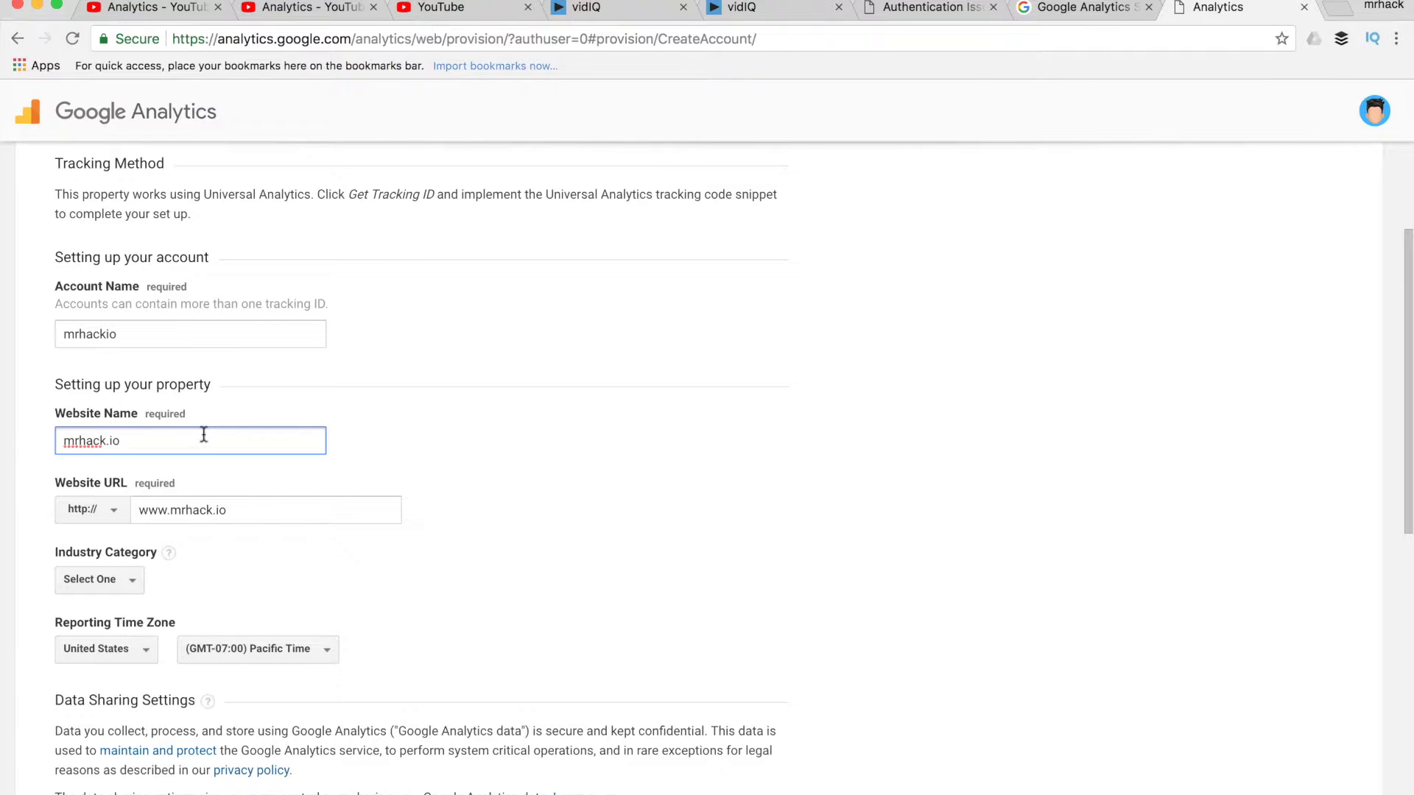
{"action": "left_click", "coordinate": [480, 411]}
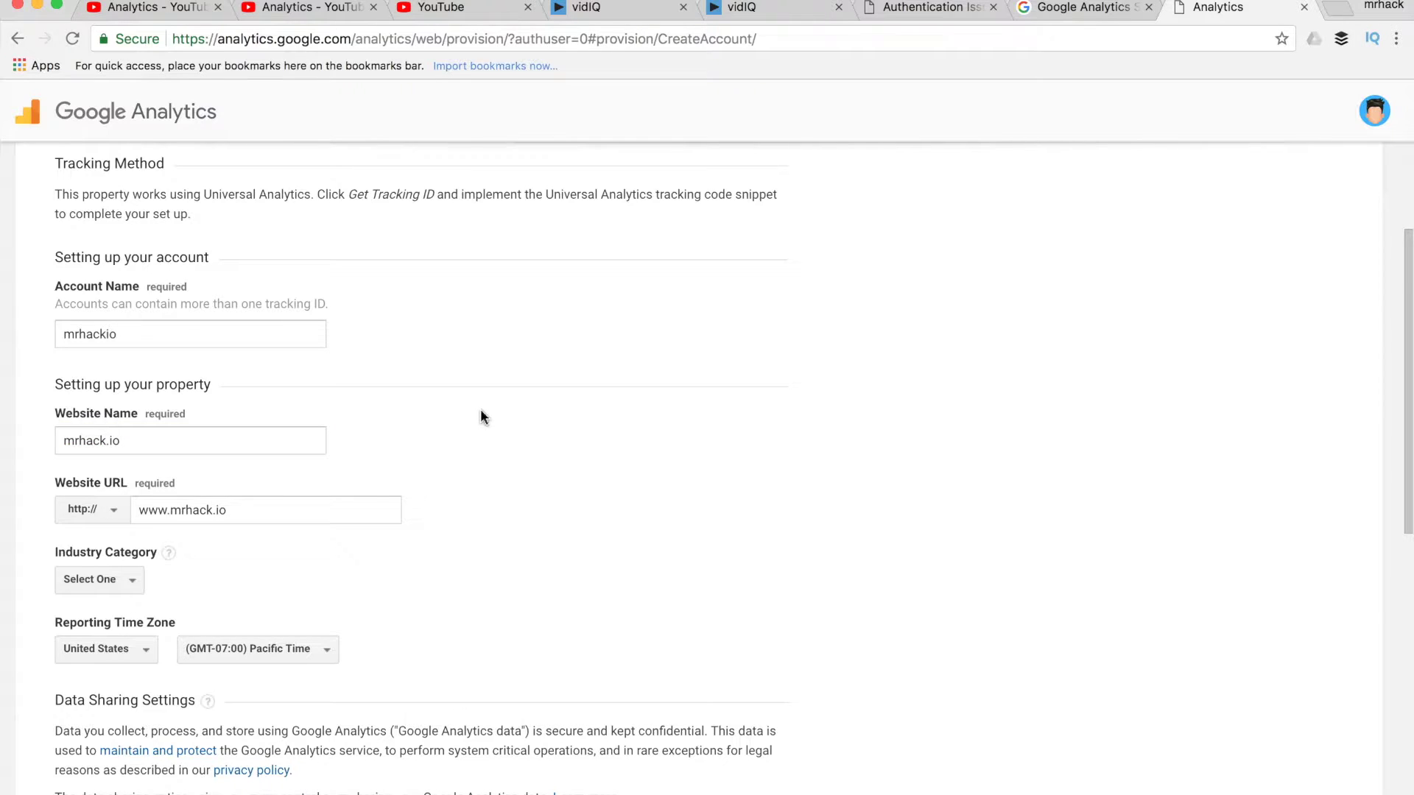
- Keep all four data sharing options checked and request the tracking ID
{"action": "scroll", "coordinate": [480, 417], "scroll_direction": "down", "scroll_amount": 5}
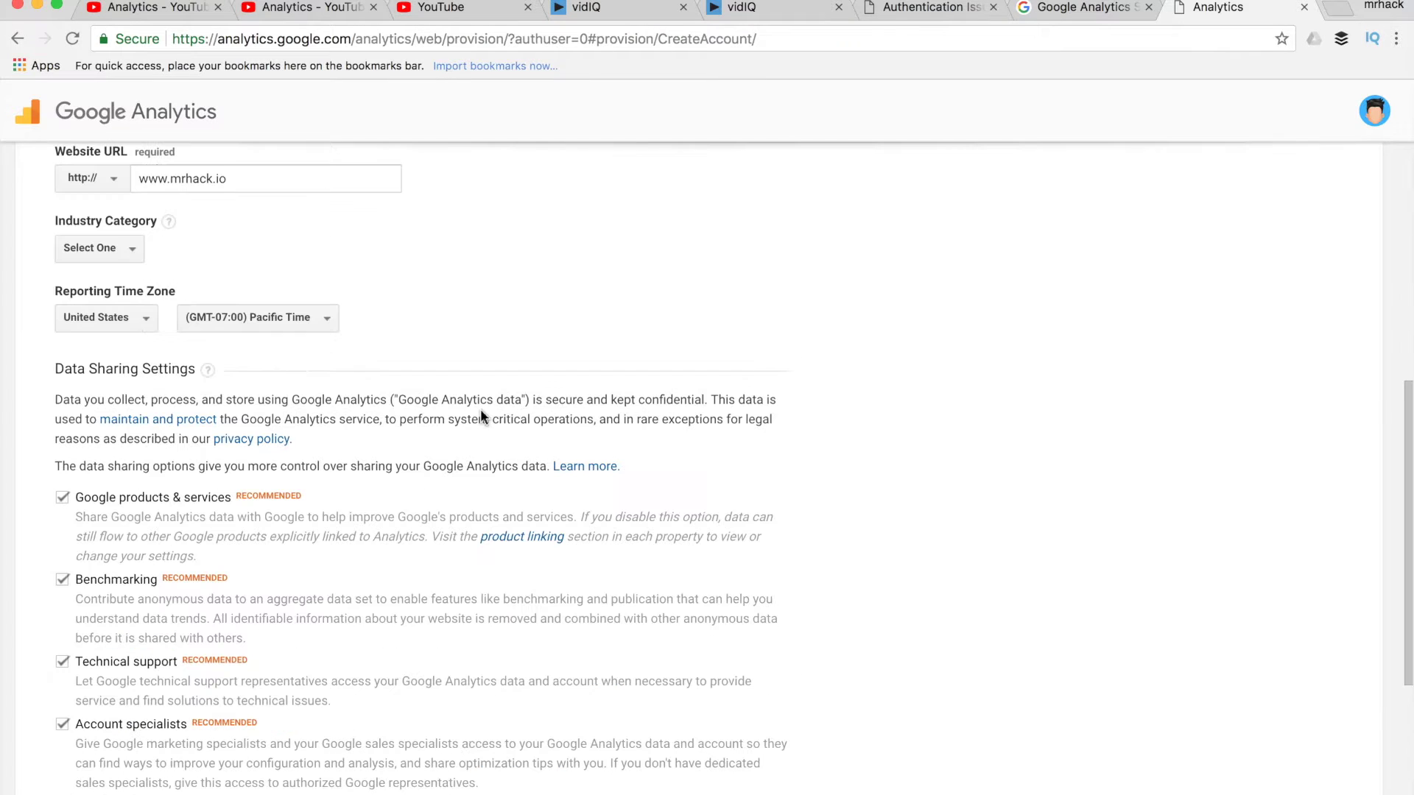
{"action": "scroll", "coordinate": [480, 409], "scroll_direction": "down", "scroll_amount": 2}
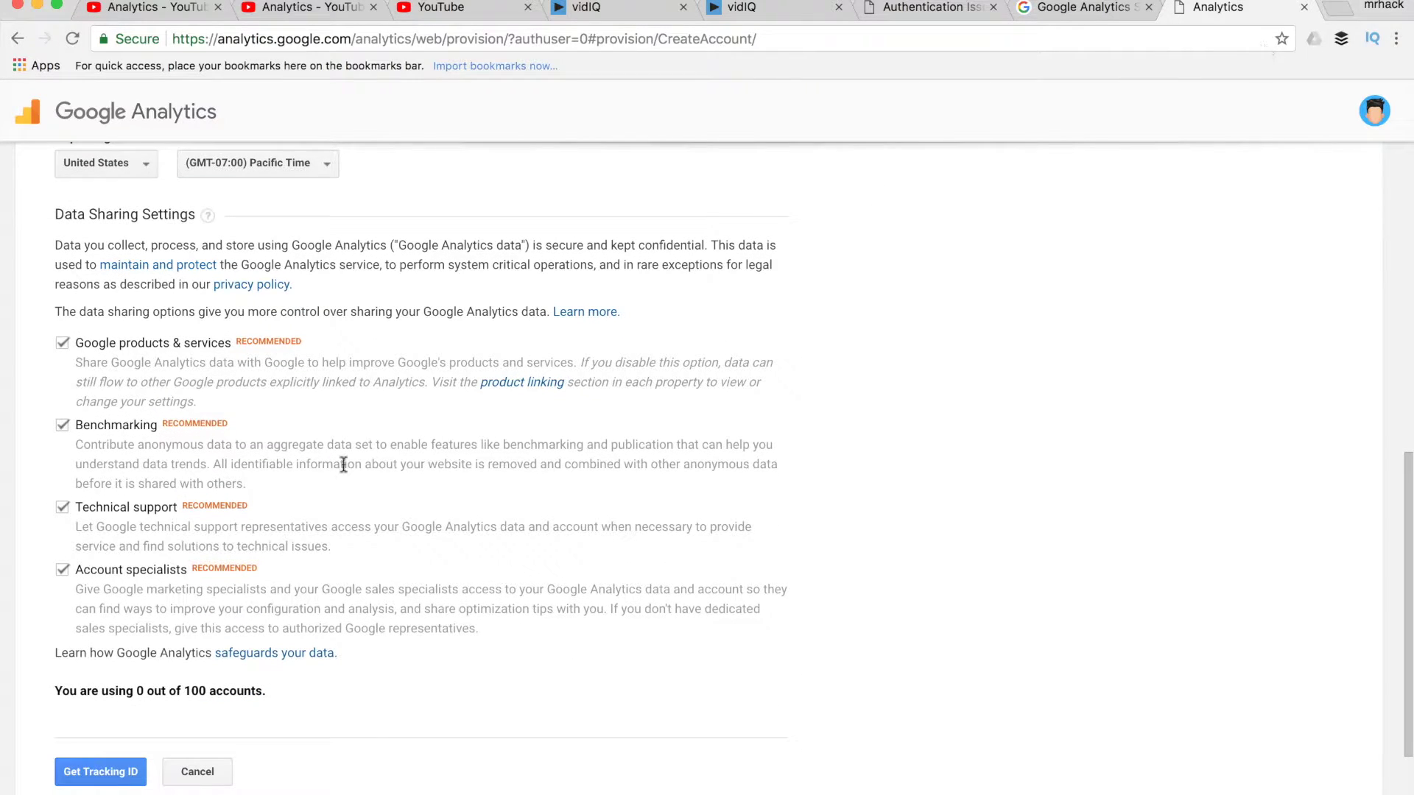
{"action": "scroll", "coordinate": [340, 465], "scroll_direction": "down", "scroll_amount": 1}
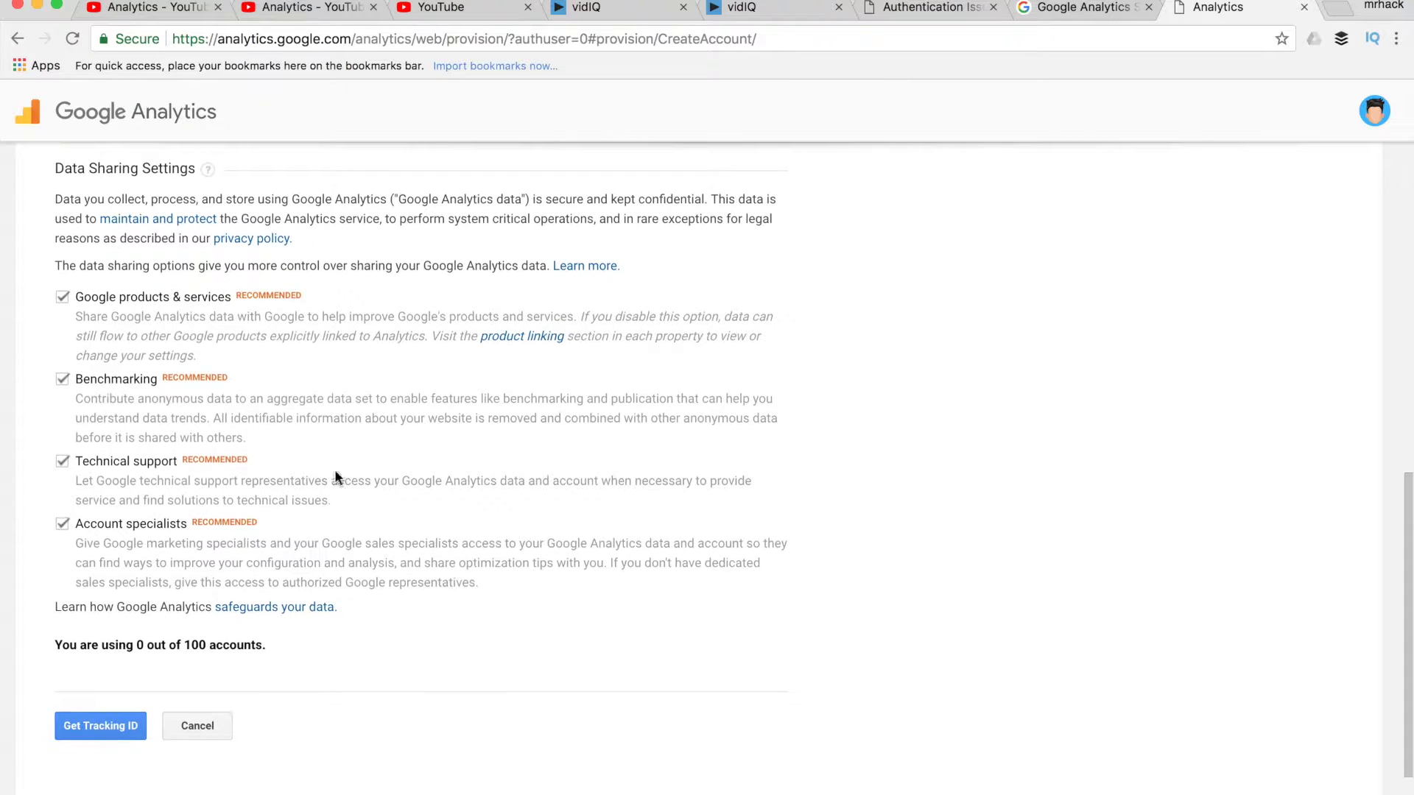
{"action": "left_click", "coordinate": [99, 729]}
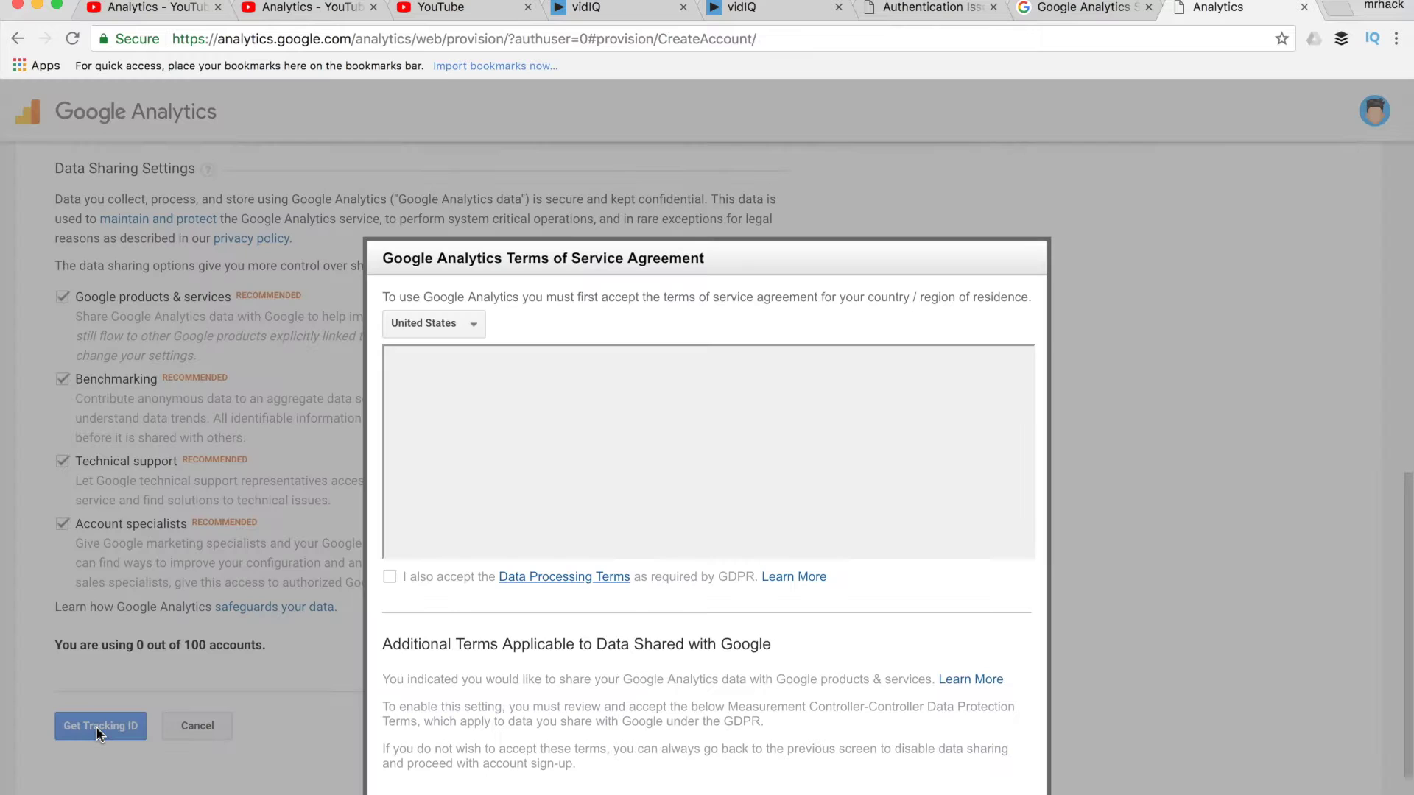
- Accept the Terms of Service with the GDPR Data Processing and Measurement Controller terms ticked
{"action": "scroll", "coordinate": [581, 522], "scroll_direction": "down", "scroll_amount": 3}
{"action": "scroll", "coordinate": [582, 523], "scroll_direction": "up", "scroll_amount": 3}
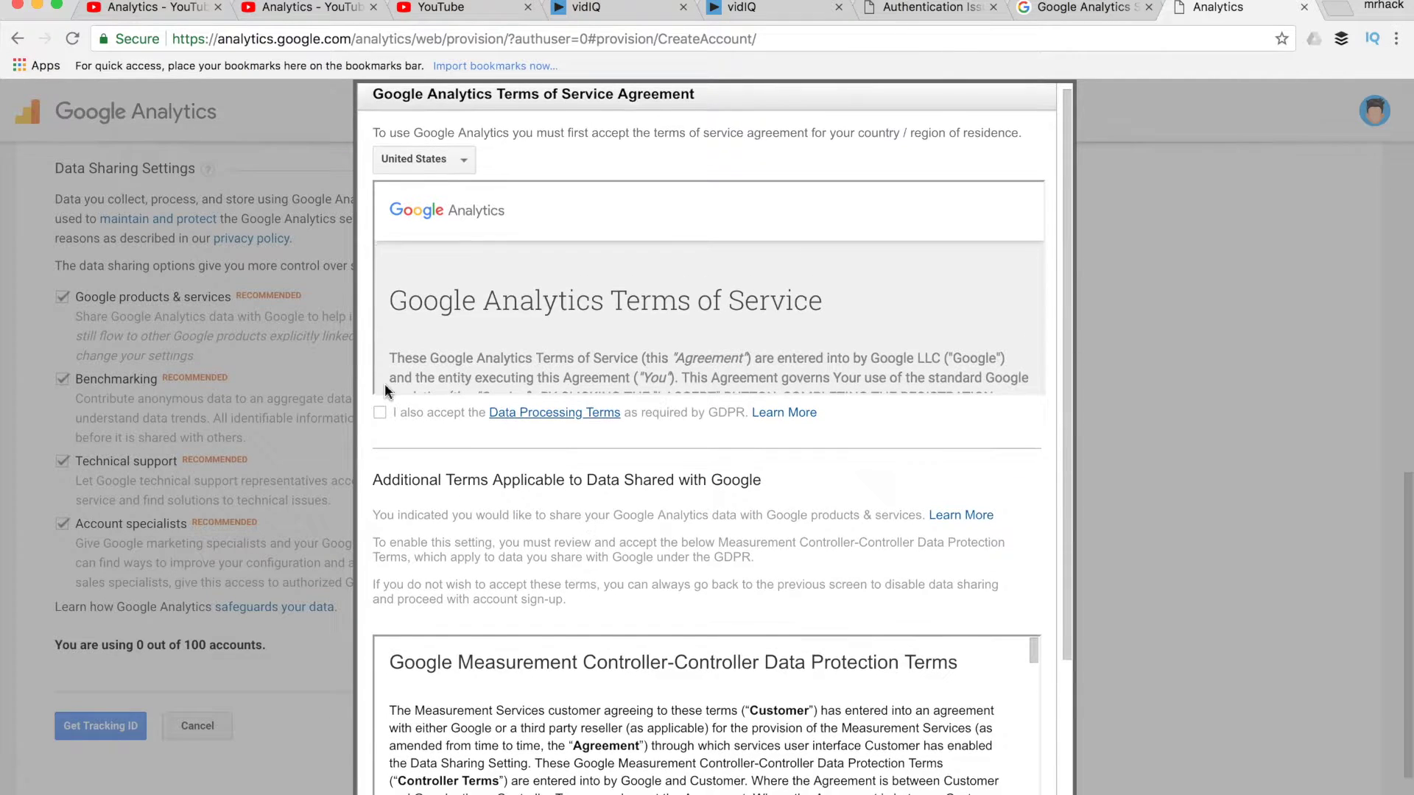
{"action": "left_click", "coordinate": [379, 412]}
{"action": "scroll", "coordinate": [430, 480], "scroll_direction": "down", "scroll_amount": 3}
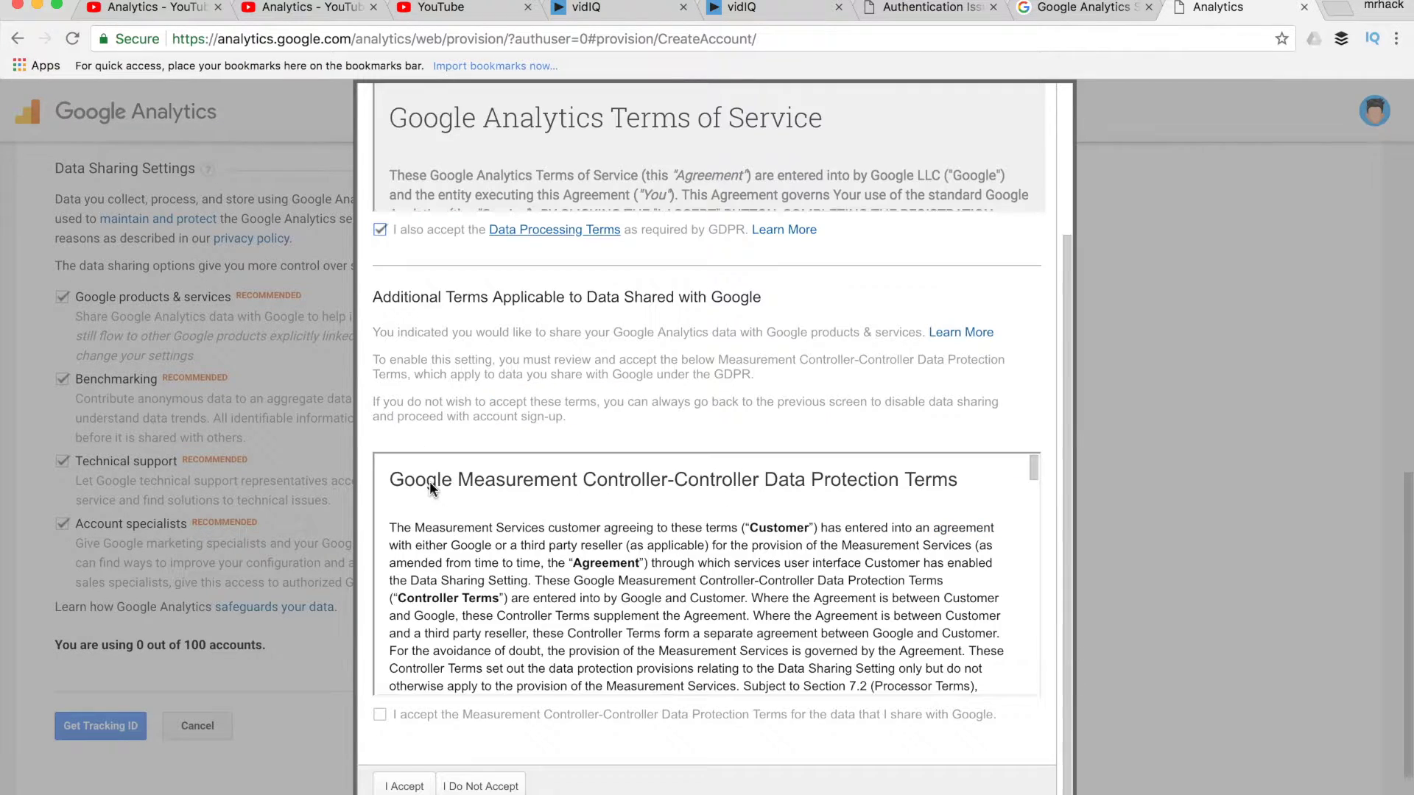
{"action": "left_click", "coordinate": [380, 717]}
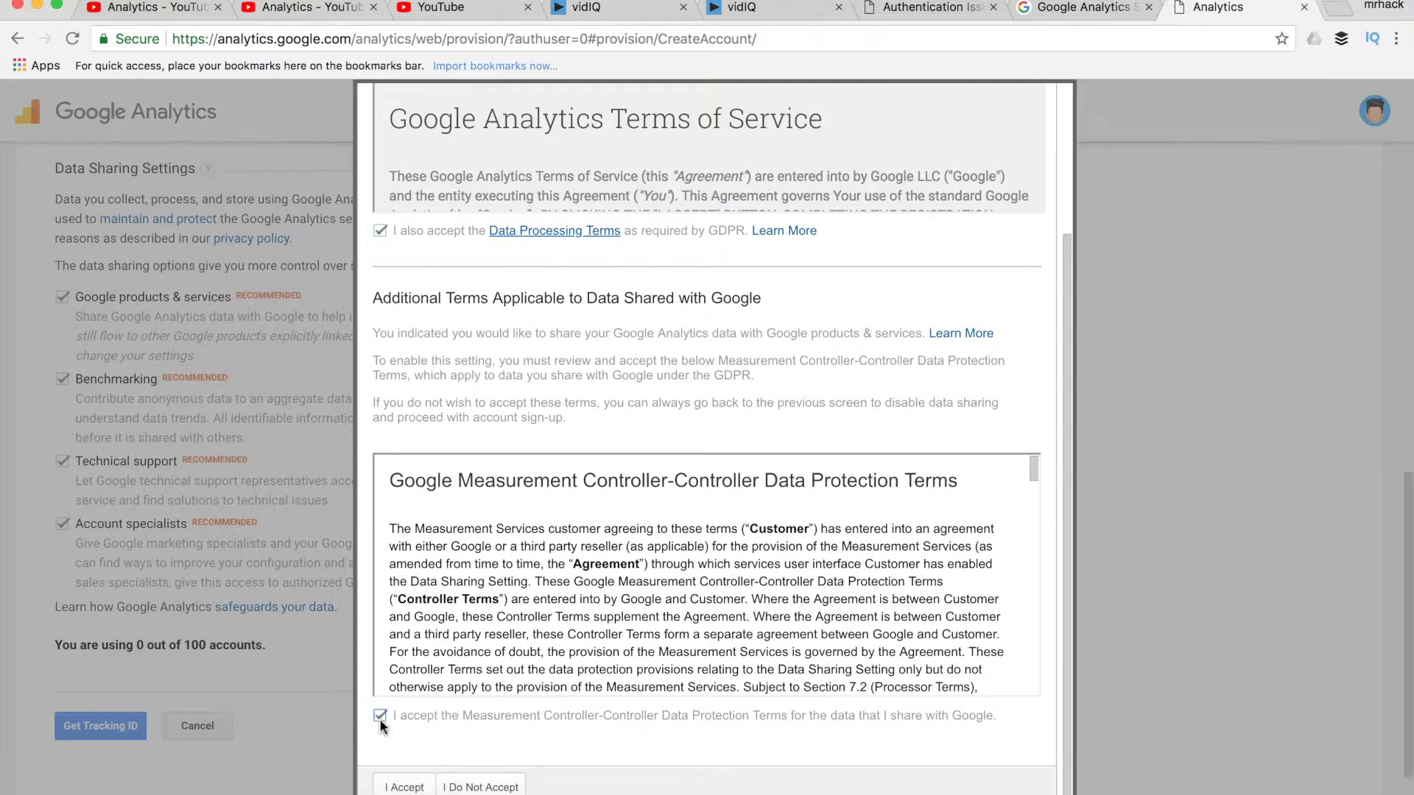
{"action": "left_click", "coordinate": [402, 787]}
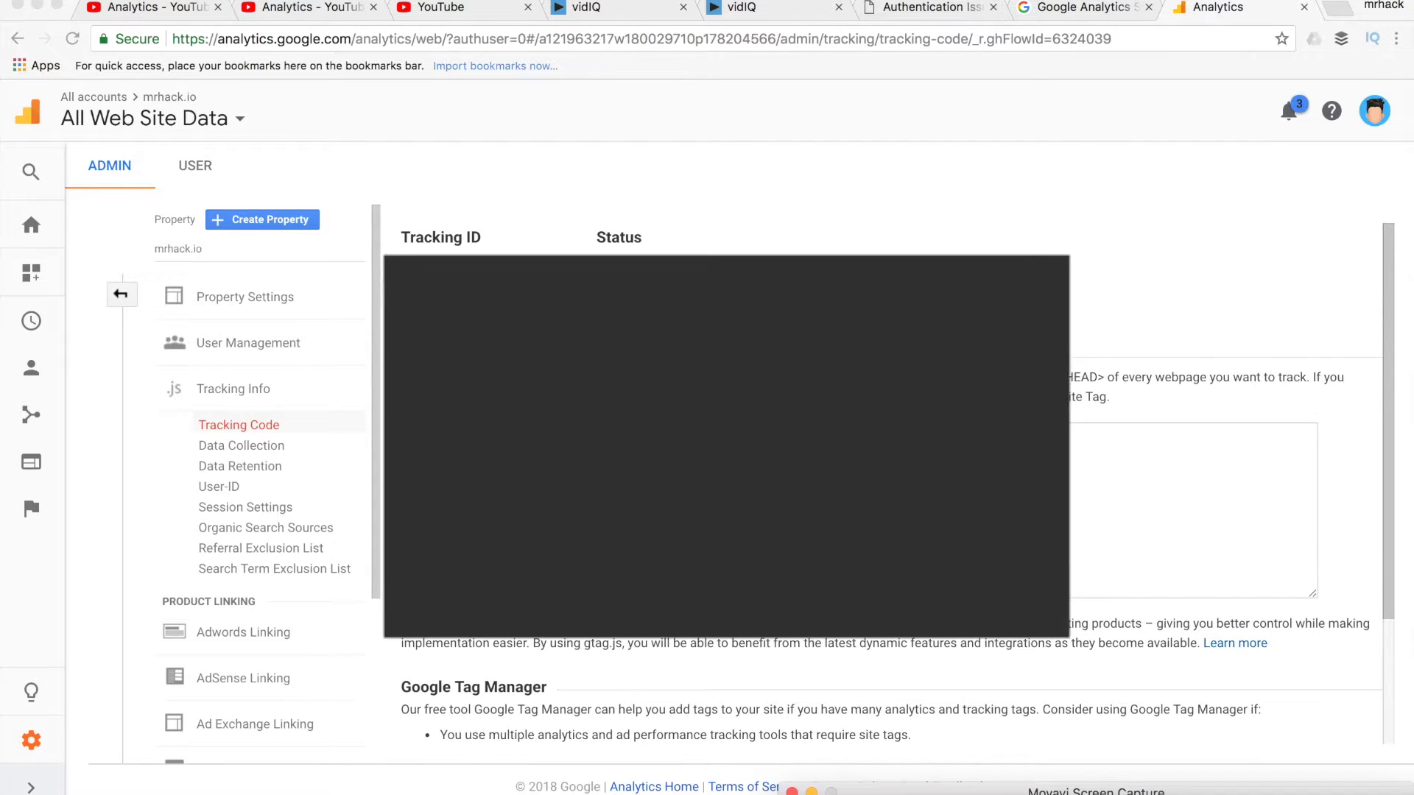
{"action": "left_click", "coordinate": [959, 2]}
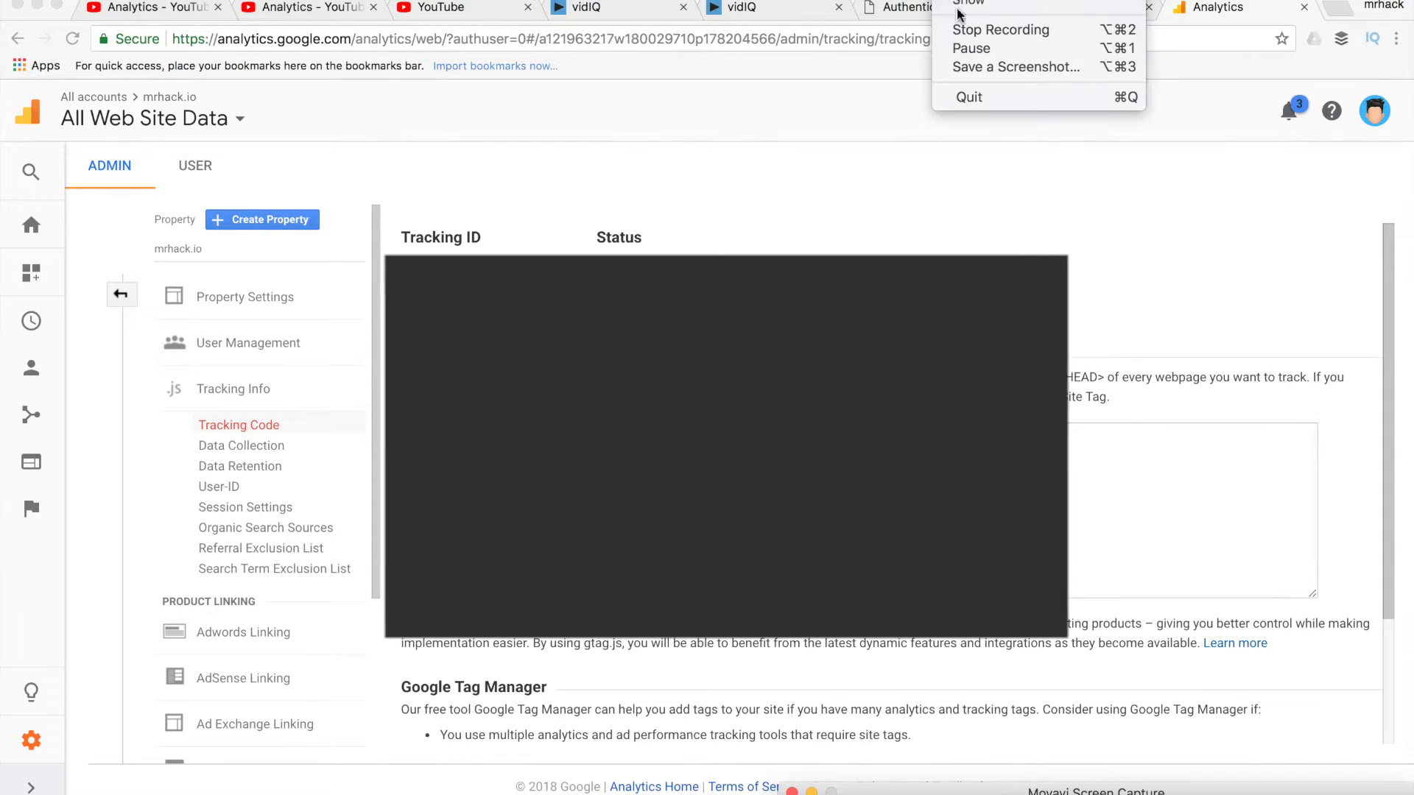
{"action": "left_click", "coordinate": [964, 49]}
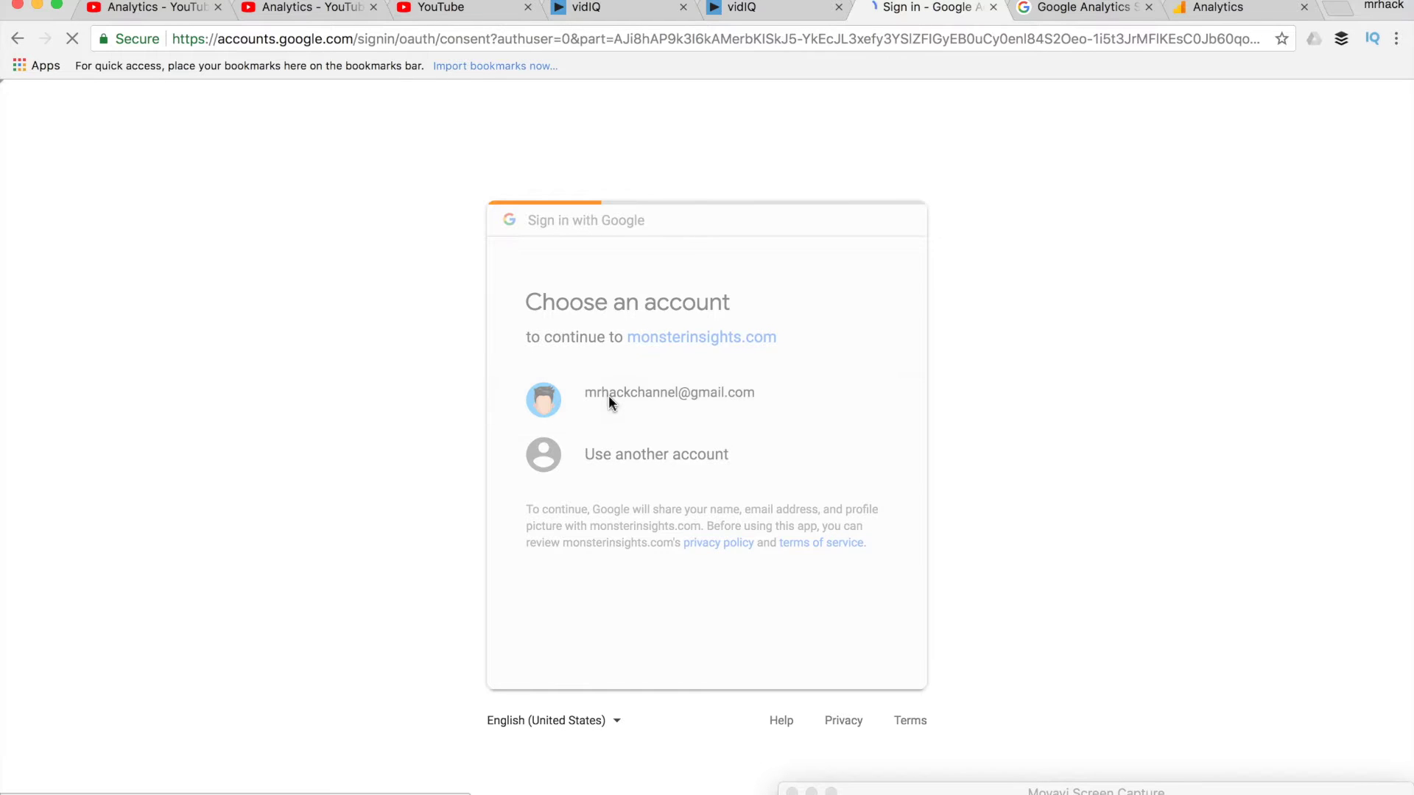
- Allow MonsterInsights access, pick the All Web Site Data profile, and complete authentication
{"action": "left_click", "coordinate": [835, 724]}
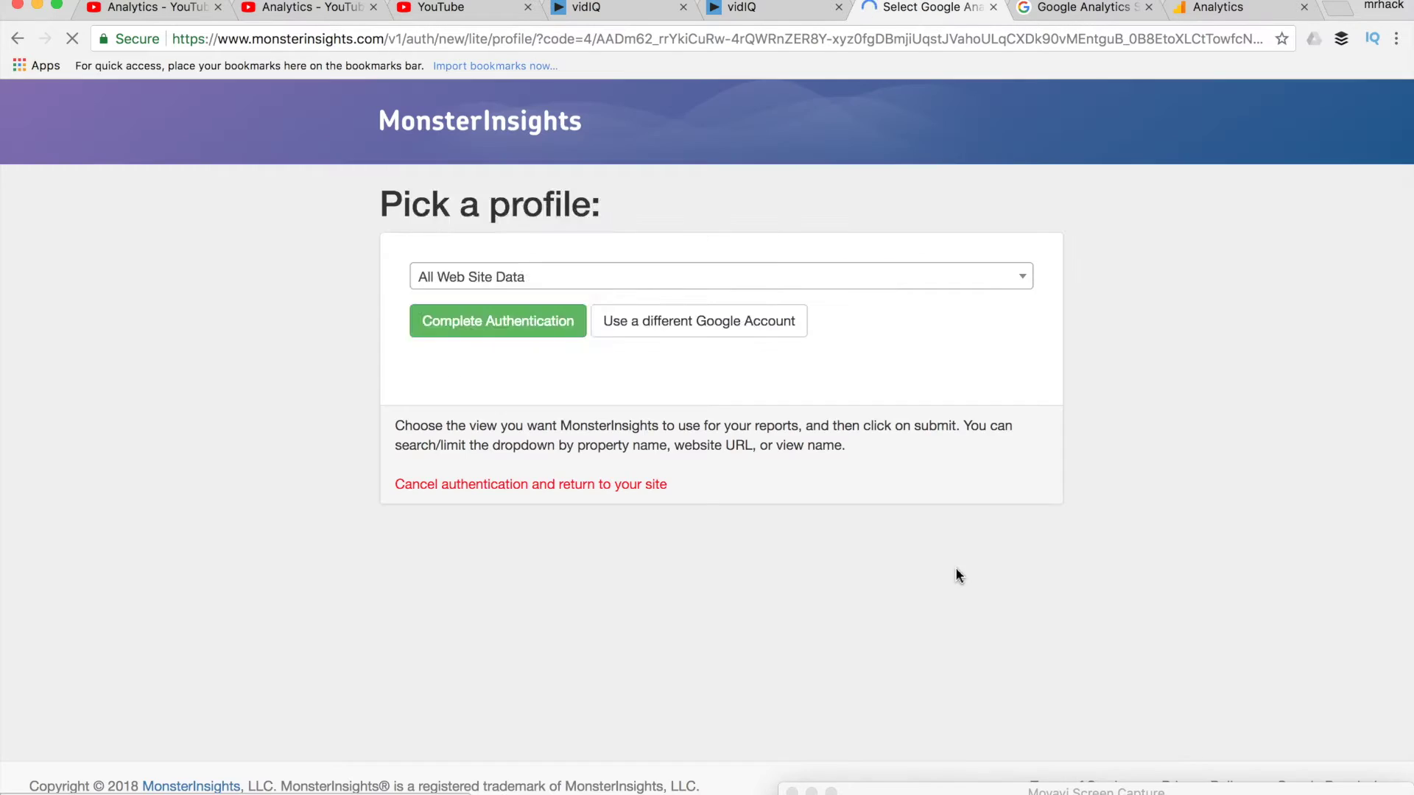
{"action": "left_click", "coordinate": [987, 279]}
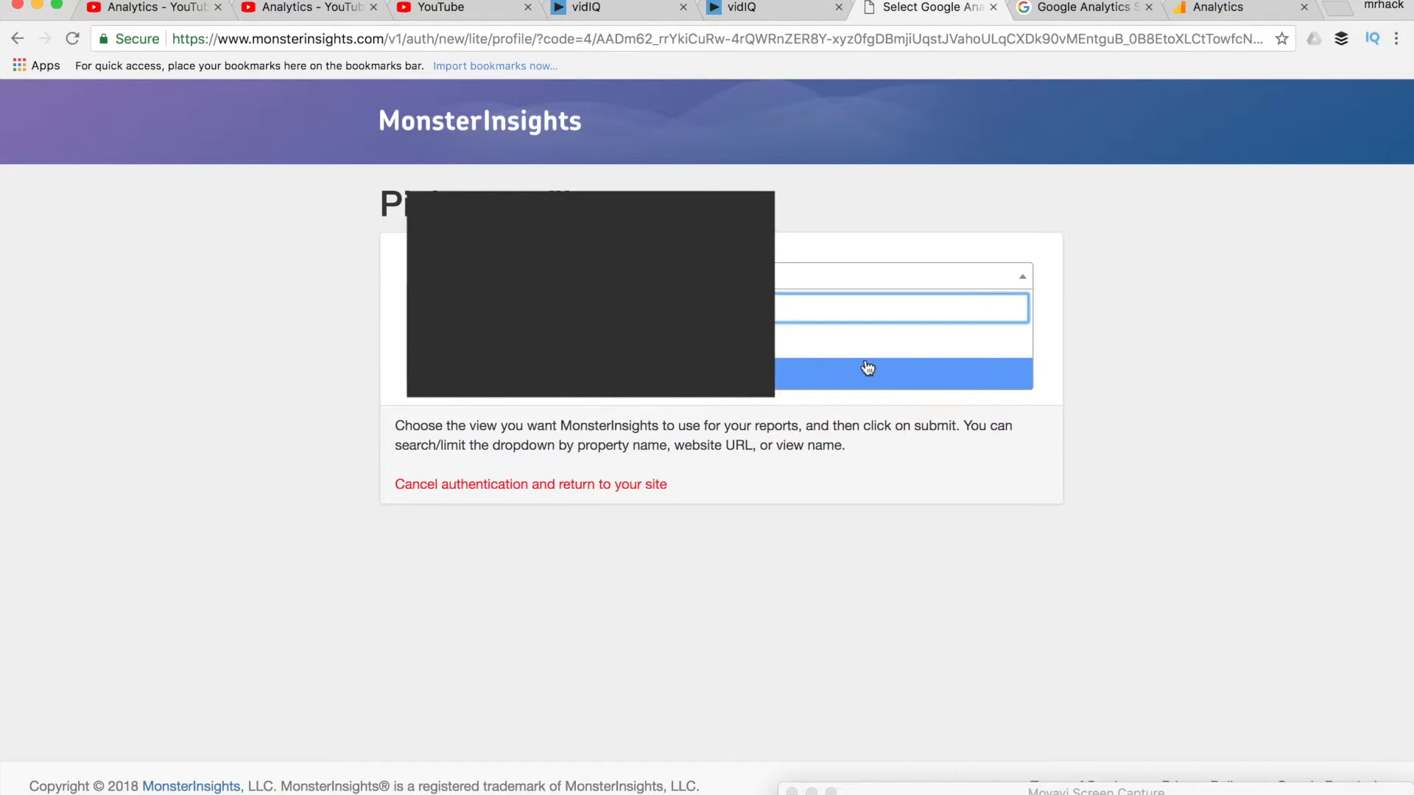
{"action": "left_click", "coordinate": [1139, 280]}
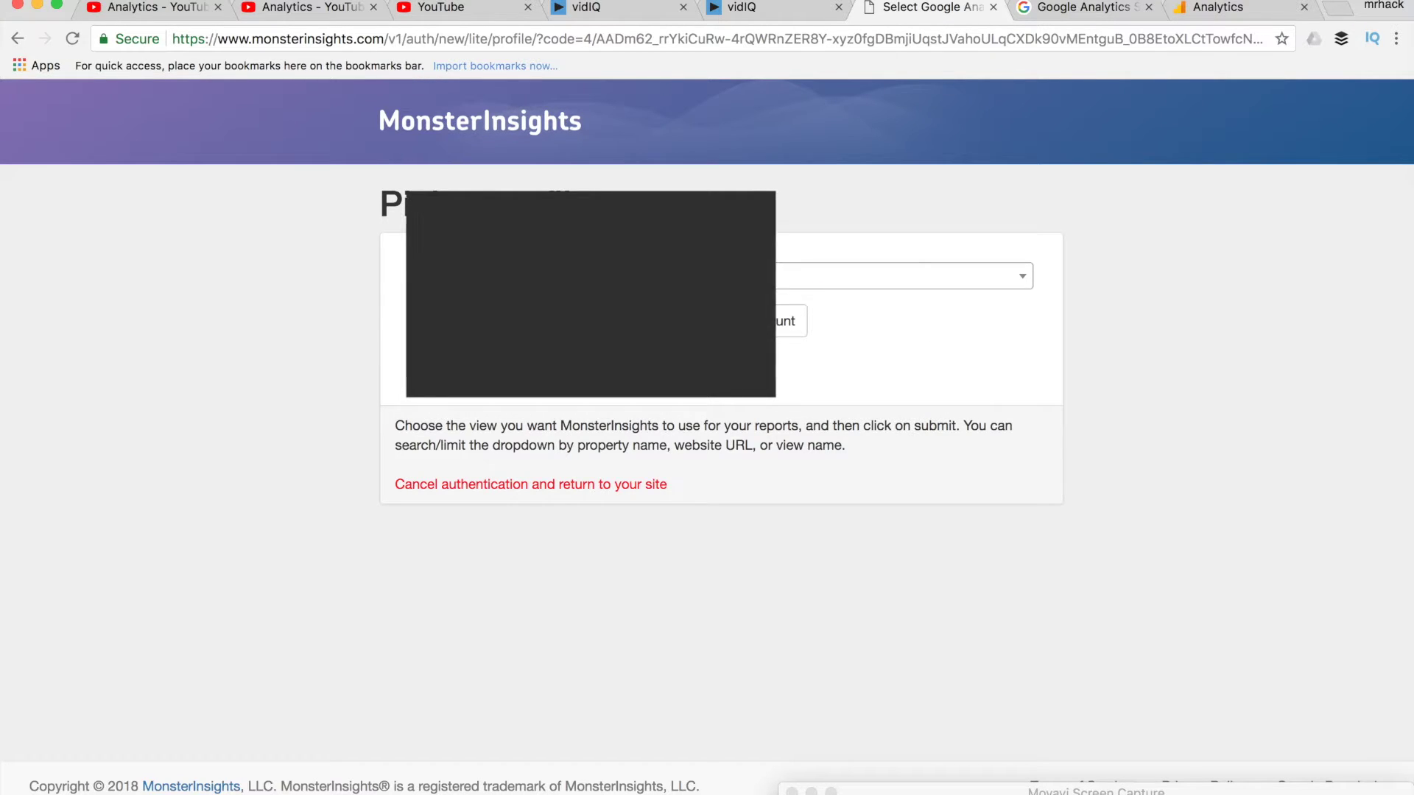
{"action": "left_click", "coordinate": [458, 328]}
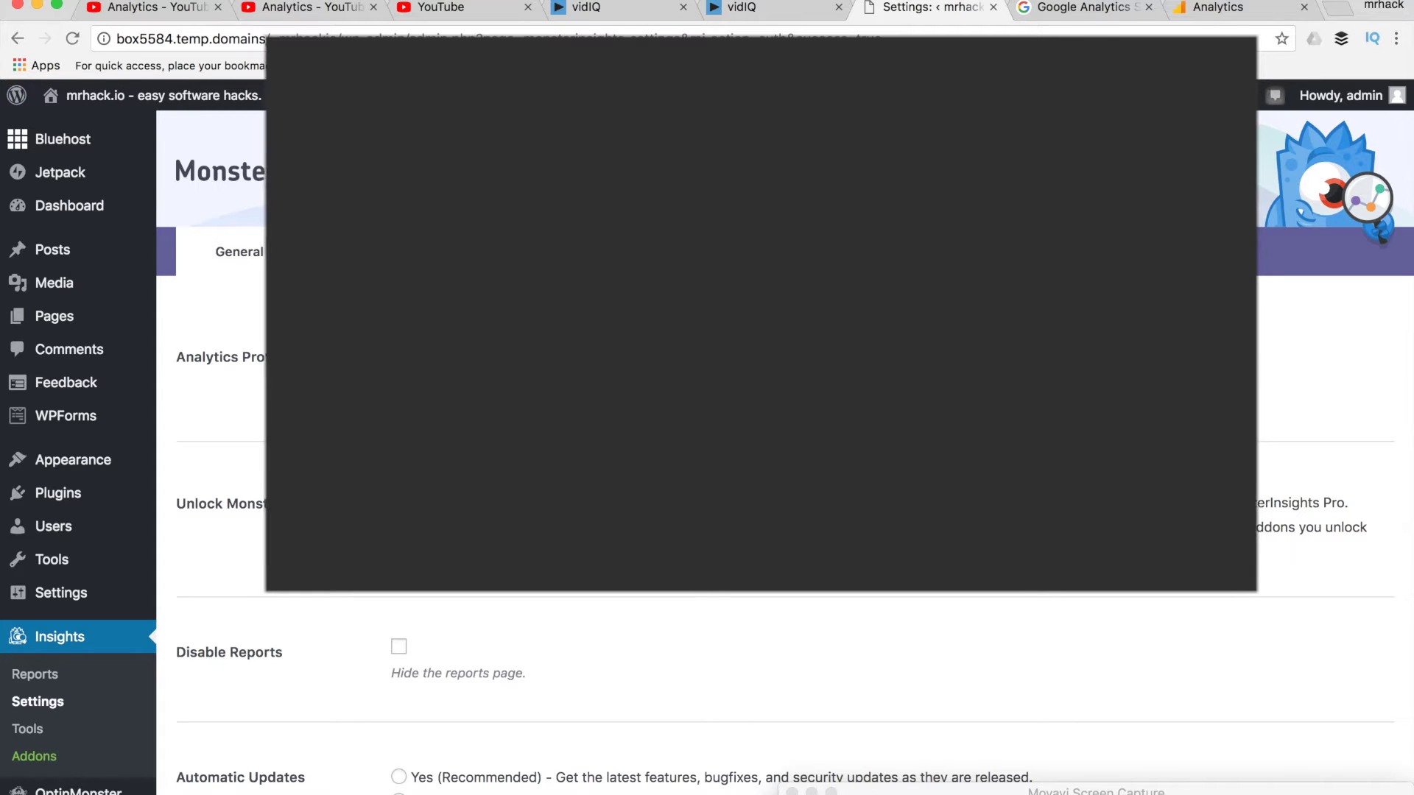
- Scroll through the now-authenticated MonsterInsights settings page in WordPress
{"action": "scroll", "coordinate": [810, 662], "scroll_direction": "down", "scroll_amount": 1}
{"action": "scroll", "coordinate": [707, 412], "scroll_direction": "down", "scroll_amount": 5}
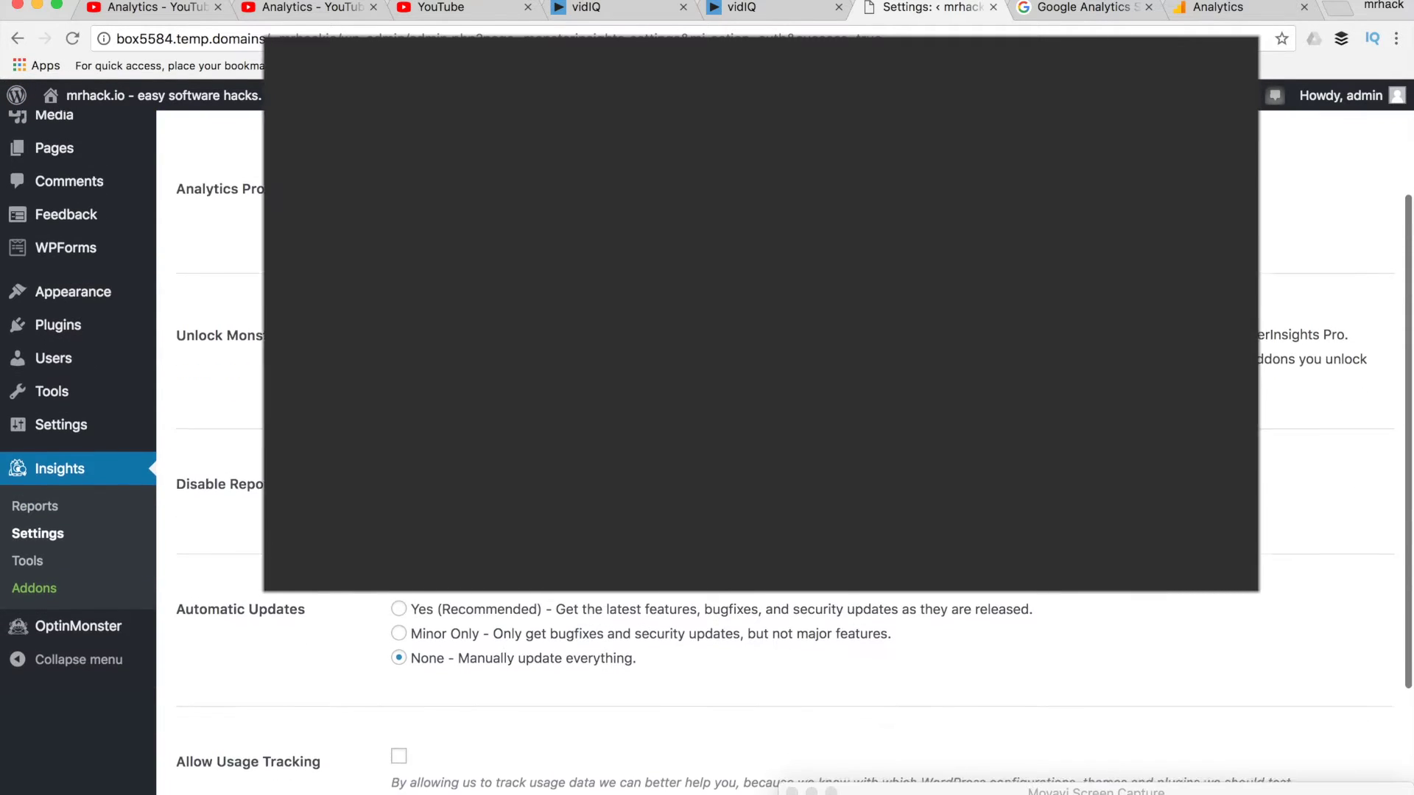
{"action": "scroll", "coordinate": [707, 413], "scroll_direction": "up", "scroll_amount": 5}
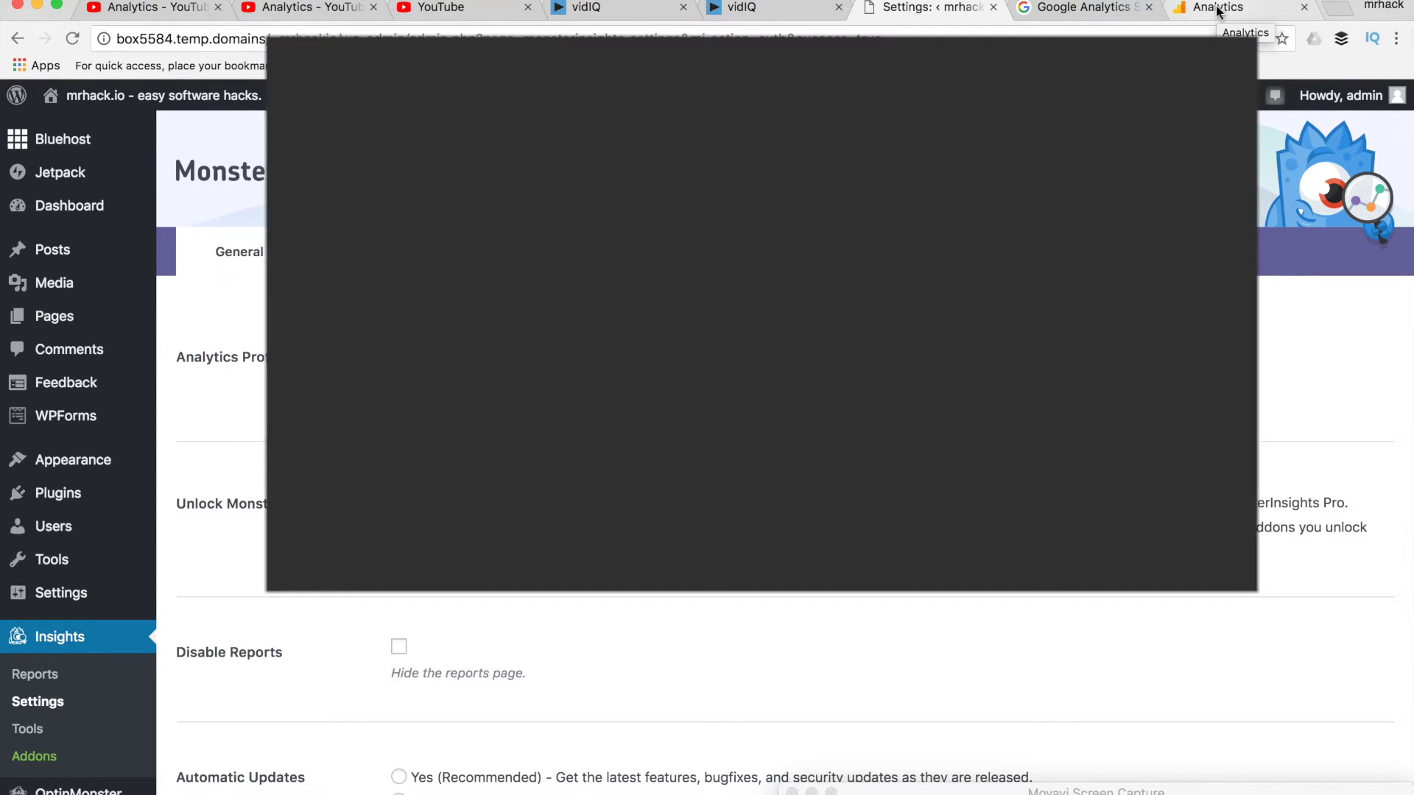
- Switch to Google Analytics and review the All Web Site Data home report showing 0 users
{"action": "left_click", "coordinate": [1217, 9]}
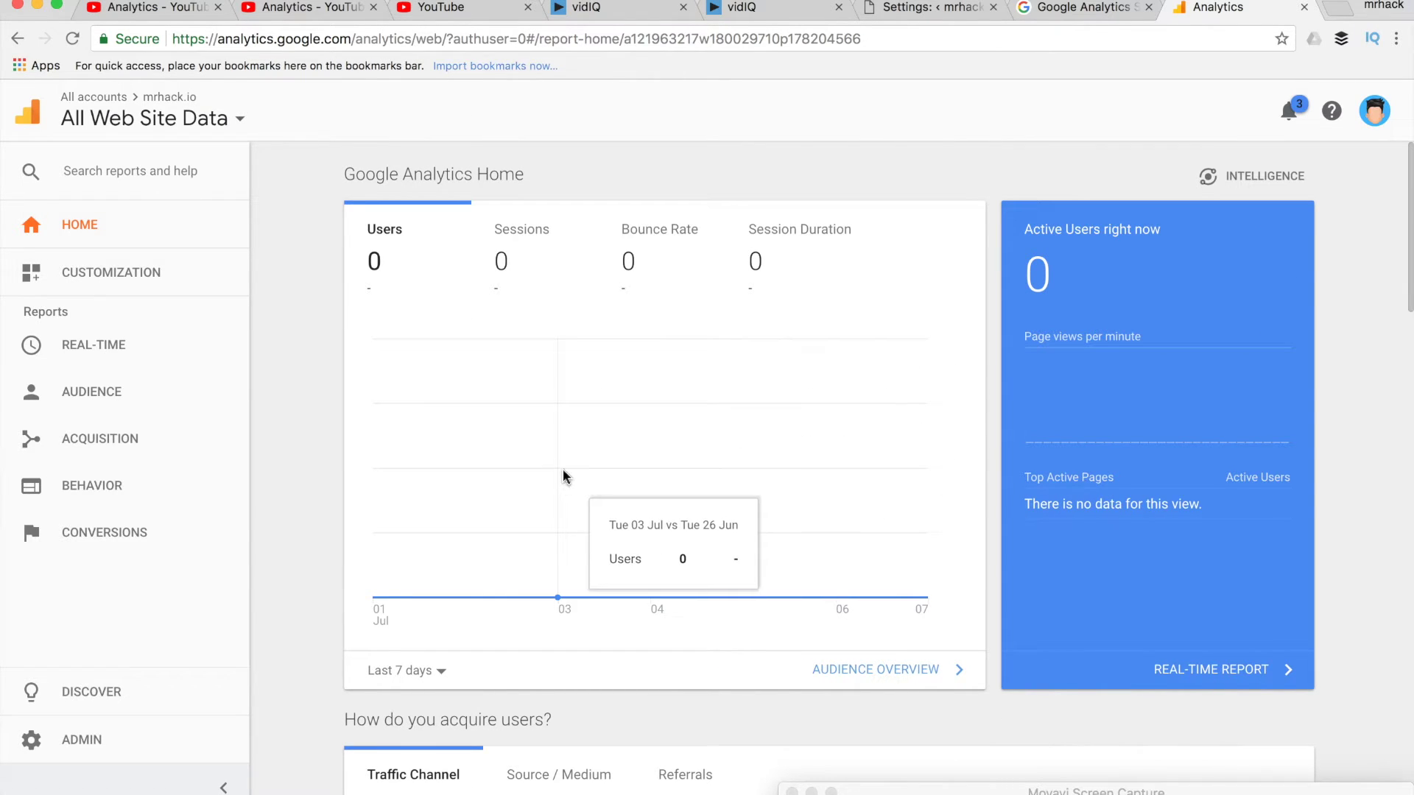
{"action": "scroll", "coordinate": [563, 477], "scroll_direction": "down", "scroll_amount": 3}
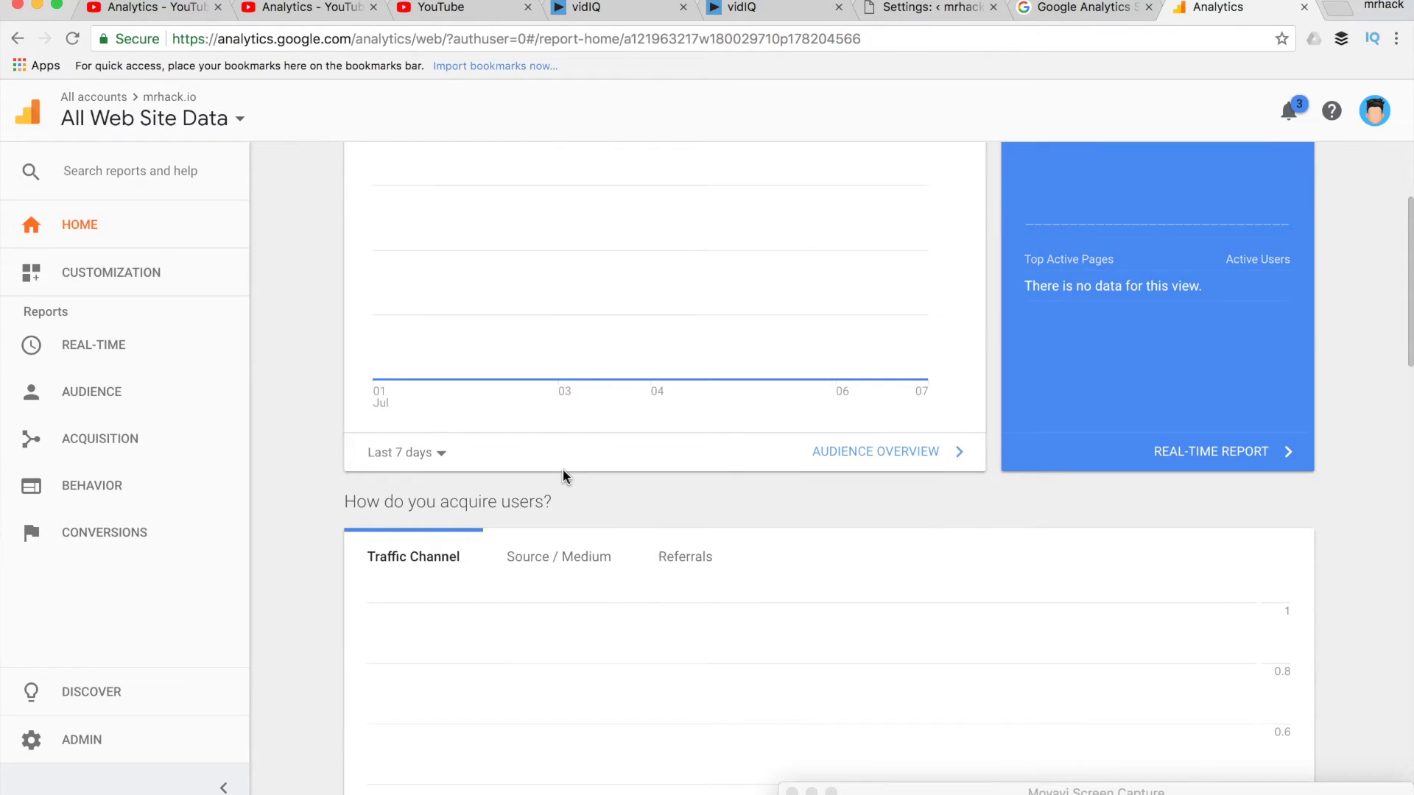
{"action": "scroll", "coordinate": [562, 477], "scroll_direction": "up", "scroll_amount": 1}
{"action": "scroll", "coordinate": [562, 475], "scroll_direction": "up", "scroll_amount": 1}
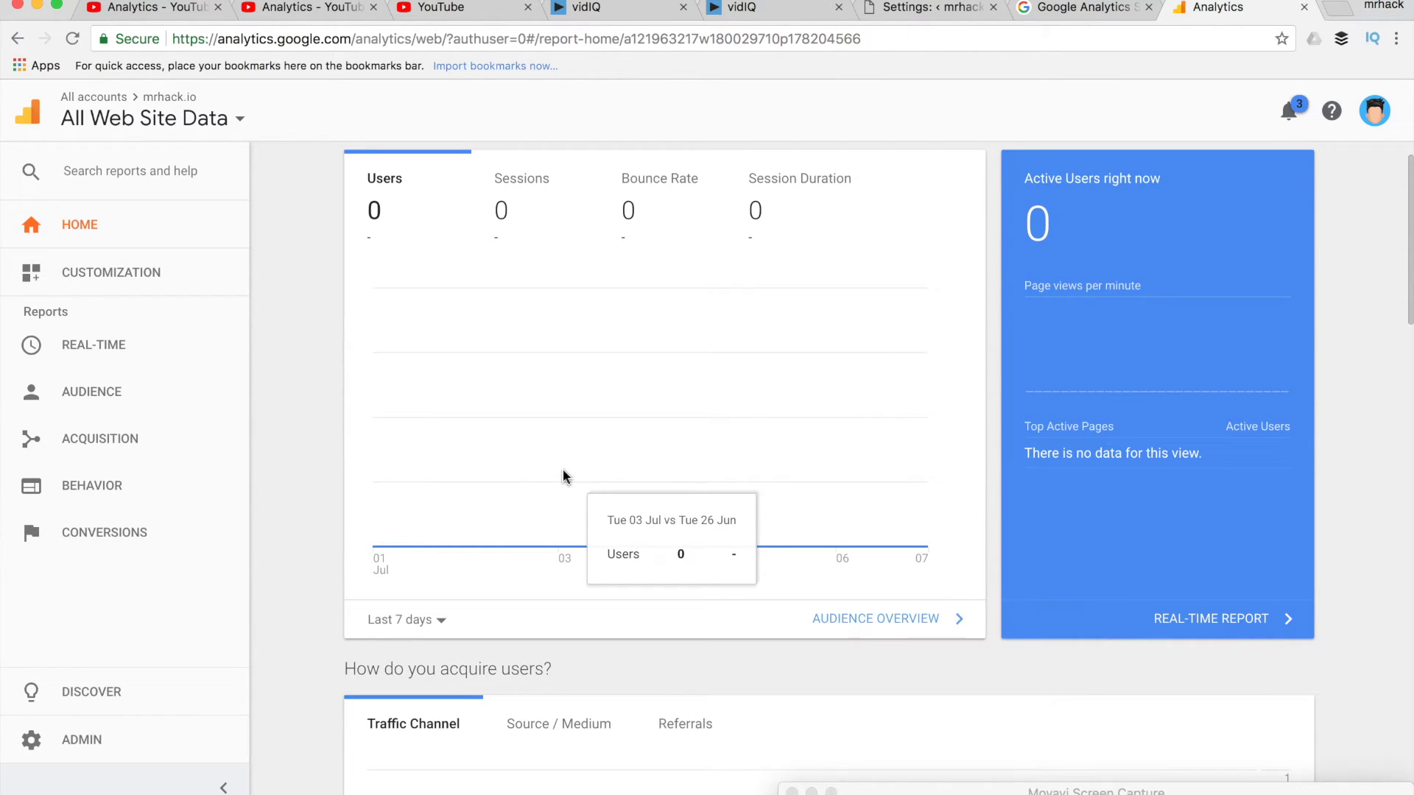